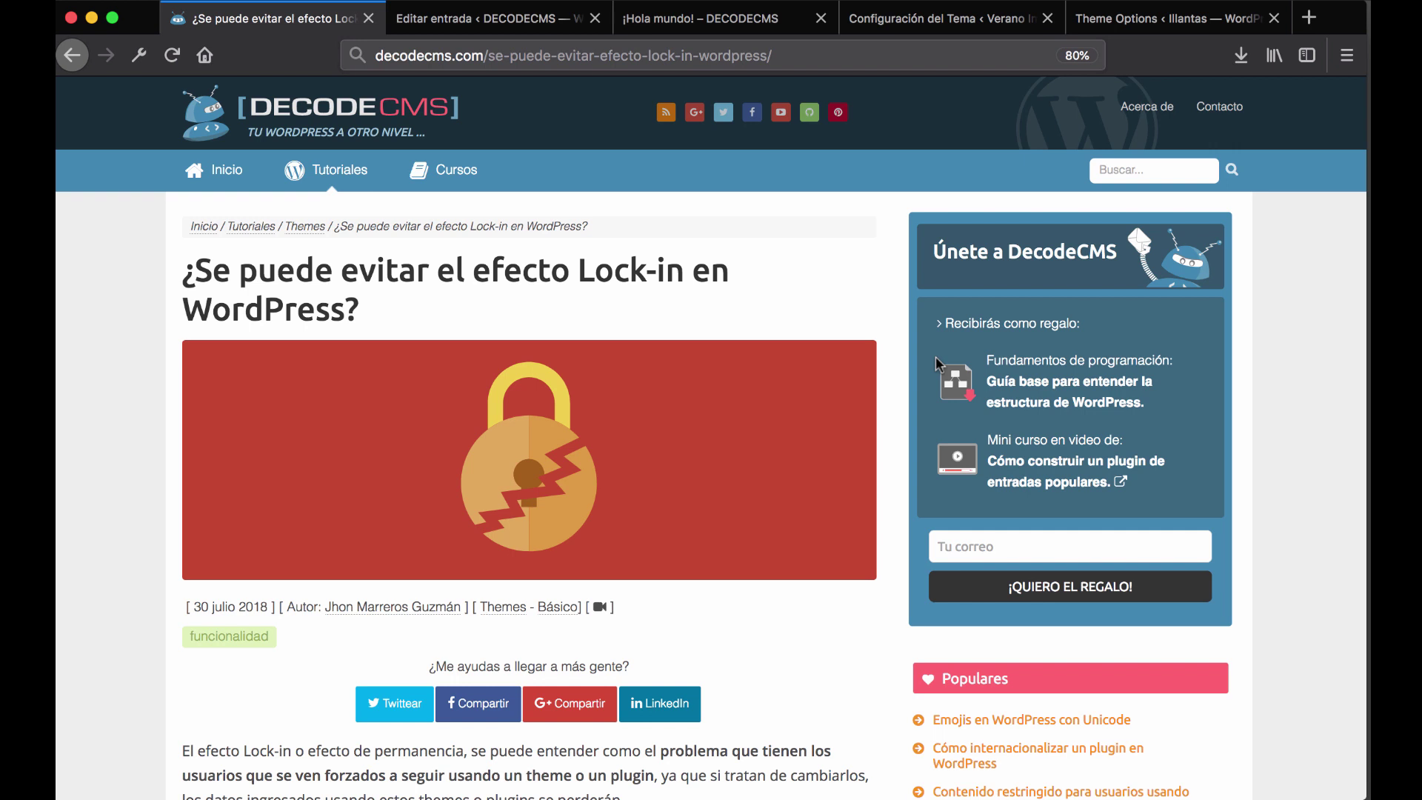
- Skim the article about avoiding the Lock-in effect in WordPress, including its table of contents and the Generalidades section
{"action": "scroll", "coordinate": [938, 358], "scroll_direction": "down", "scroll_amount": 5}
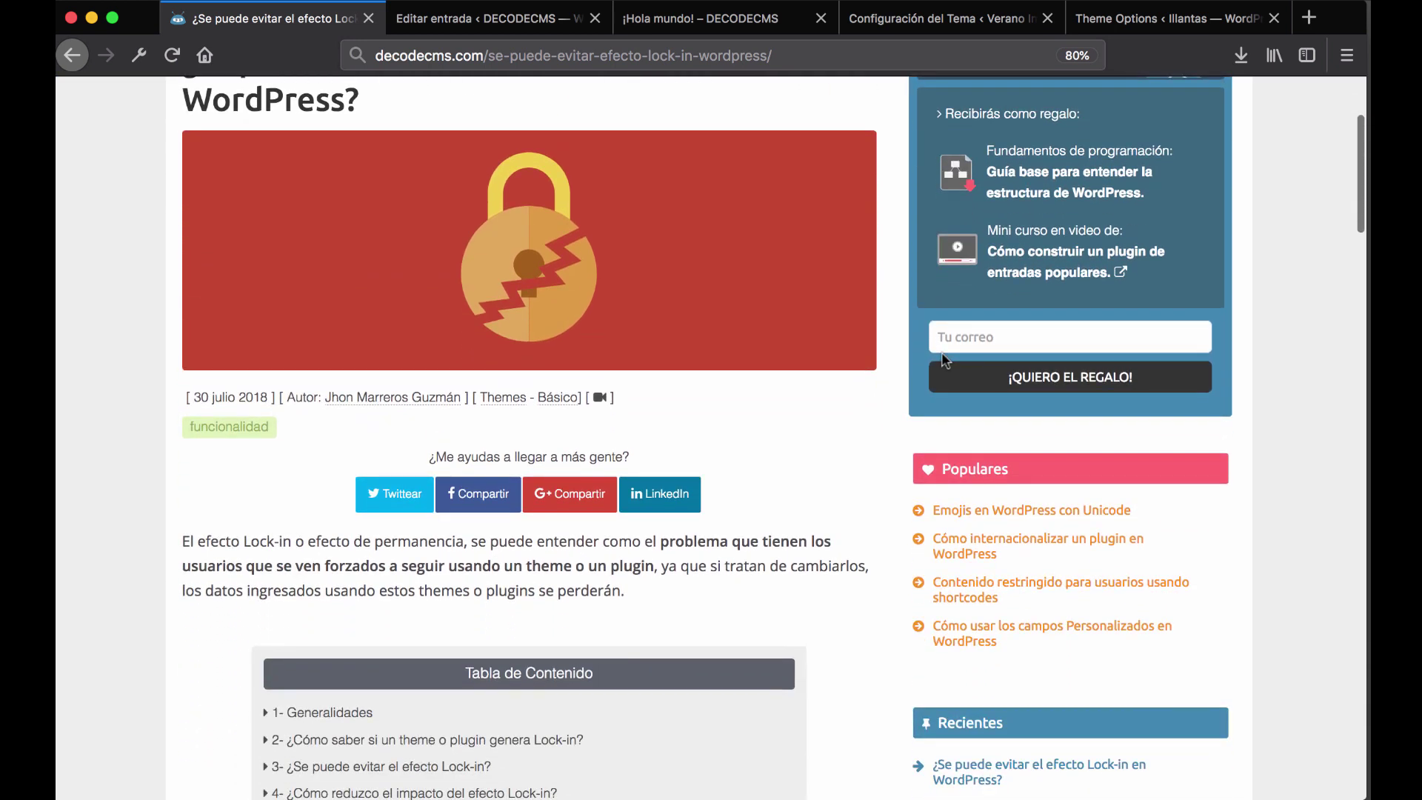
{"action": "scroll", "coordinate": [943, 356], "scroll_direction": "down", "scroll_amount": 1}
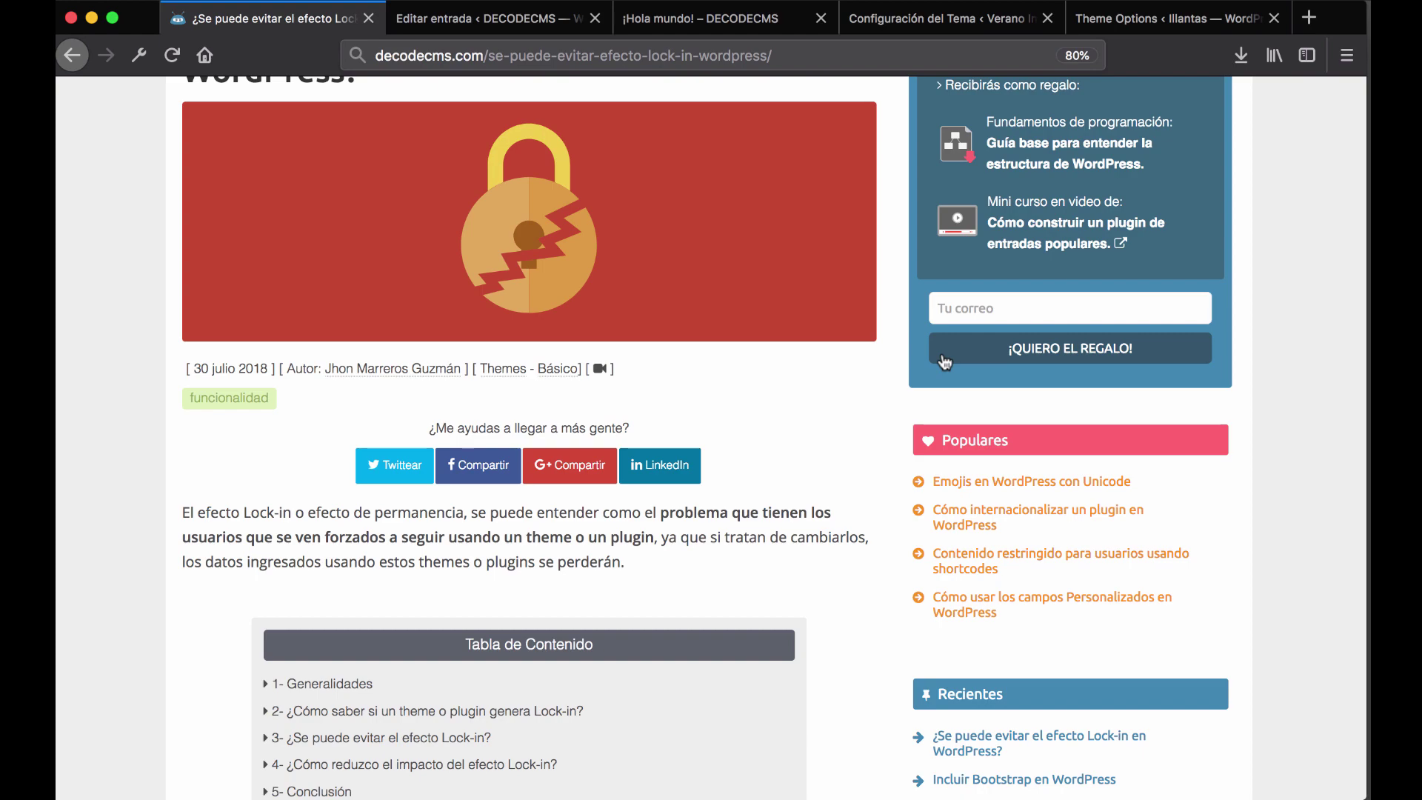
{"action": "scroll", "coordinate": [944, 362], "scroll_direction": "down", "scroll_amount": 5}
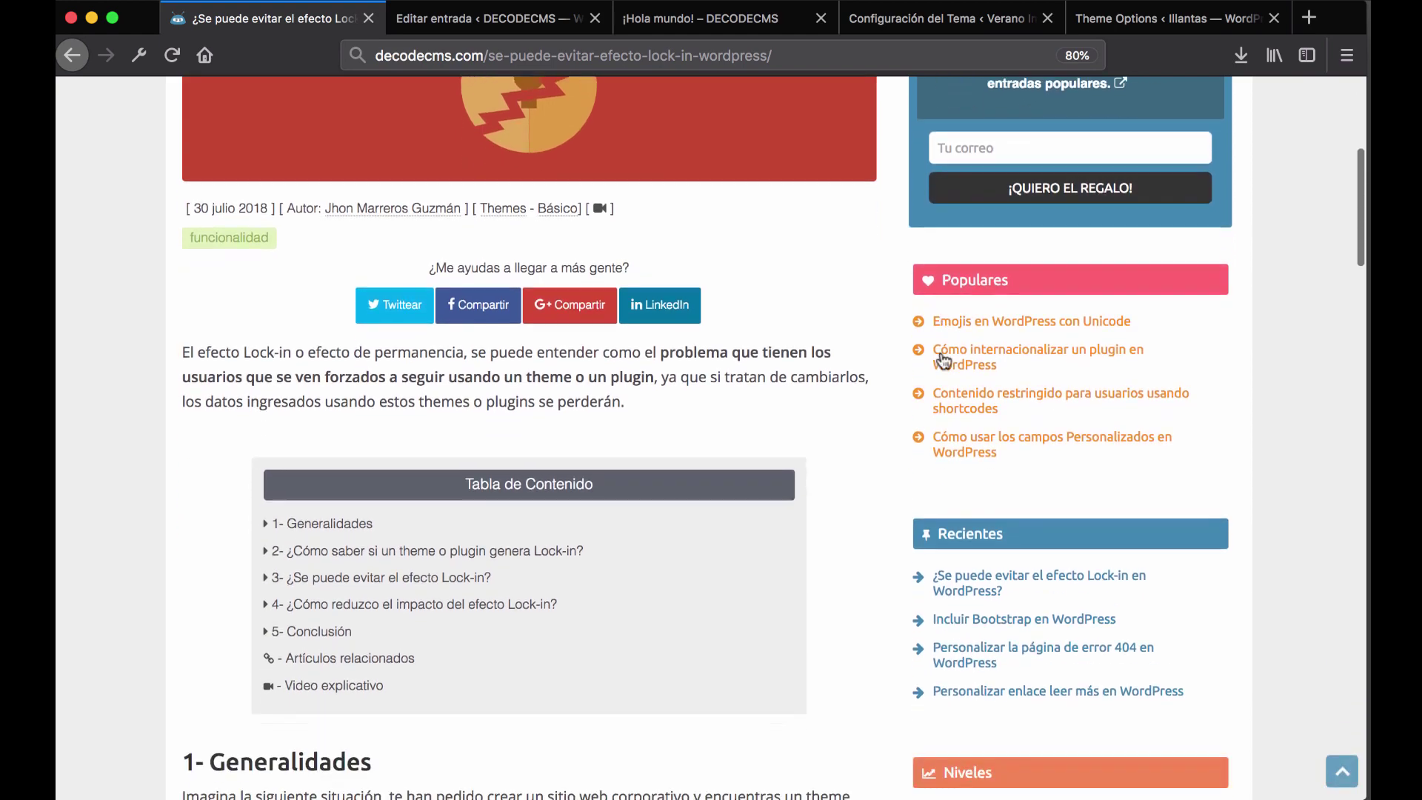
{"action": "scroll", "coordinate": [945, 362], "scroll_direction": "down", "scroll_amount": 6}
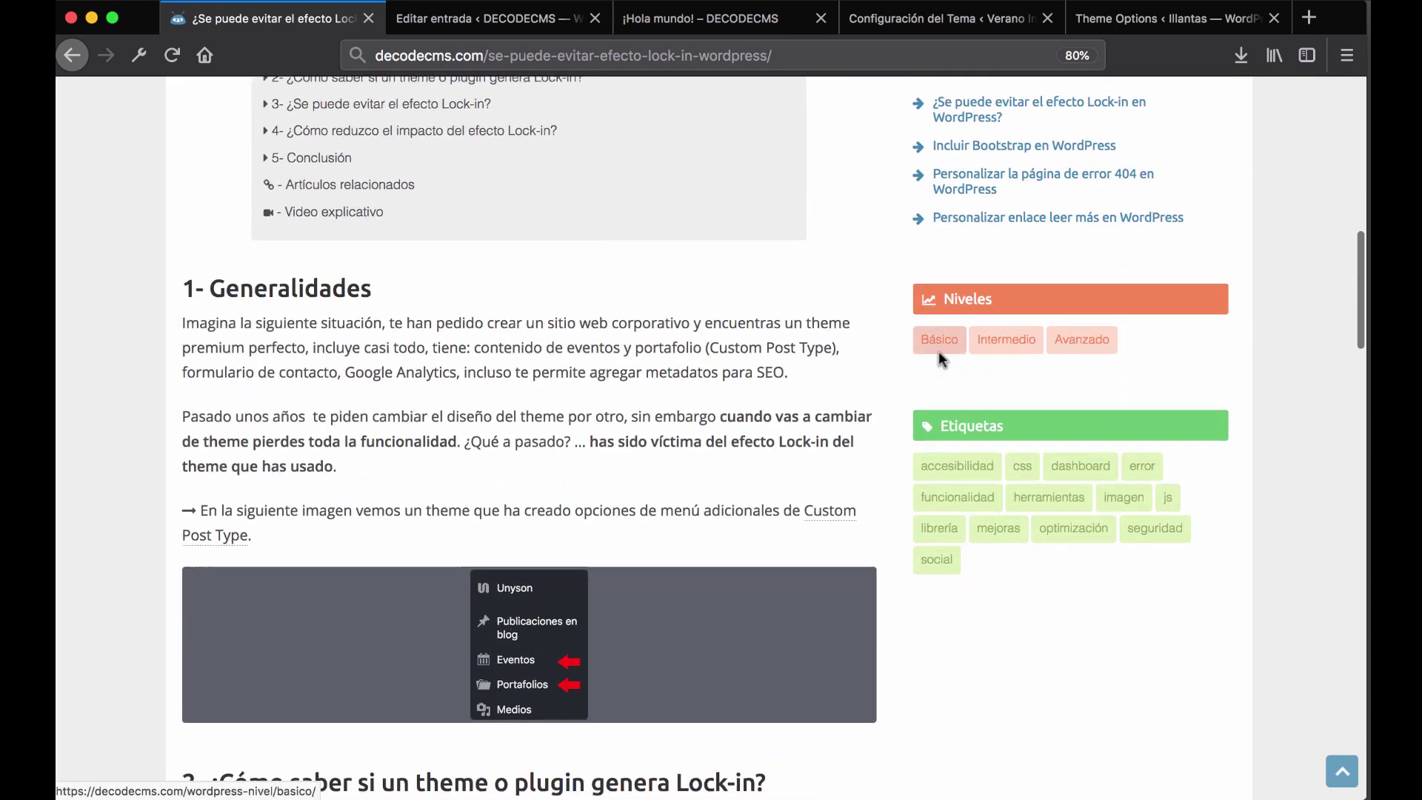
{"action": "scroll", "coordinate": [938, 359], "scroll_direction": "up", "scroll_amount": 2}
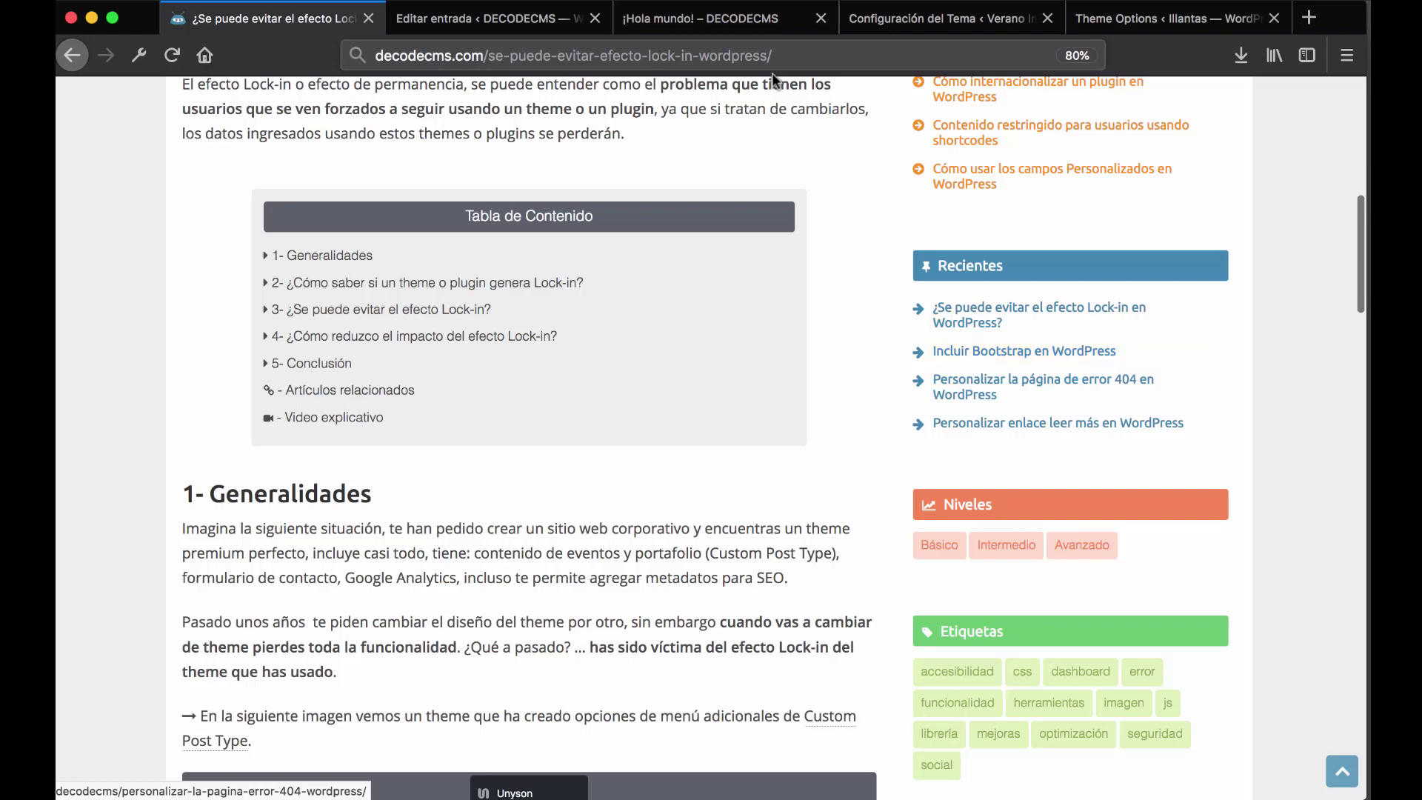
- Review the Pages, Header and Footer settings of The Core theme in the Verano Imagenius dashboard
{"action": "left_click", "coordinate": [925, 30]}
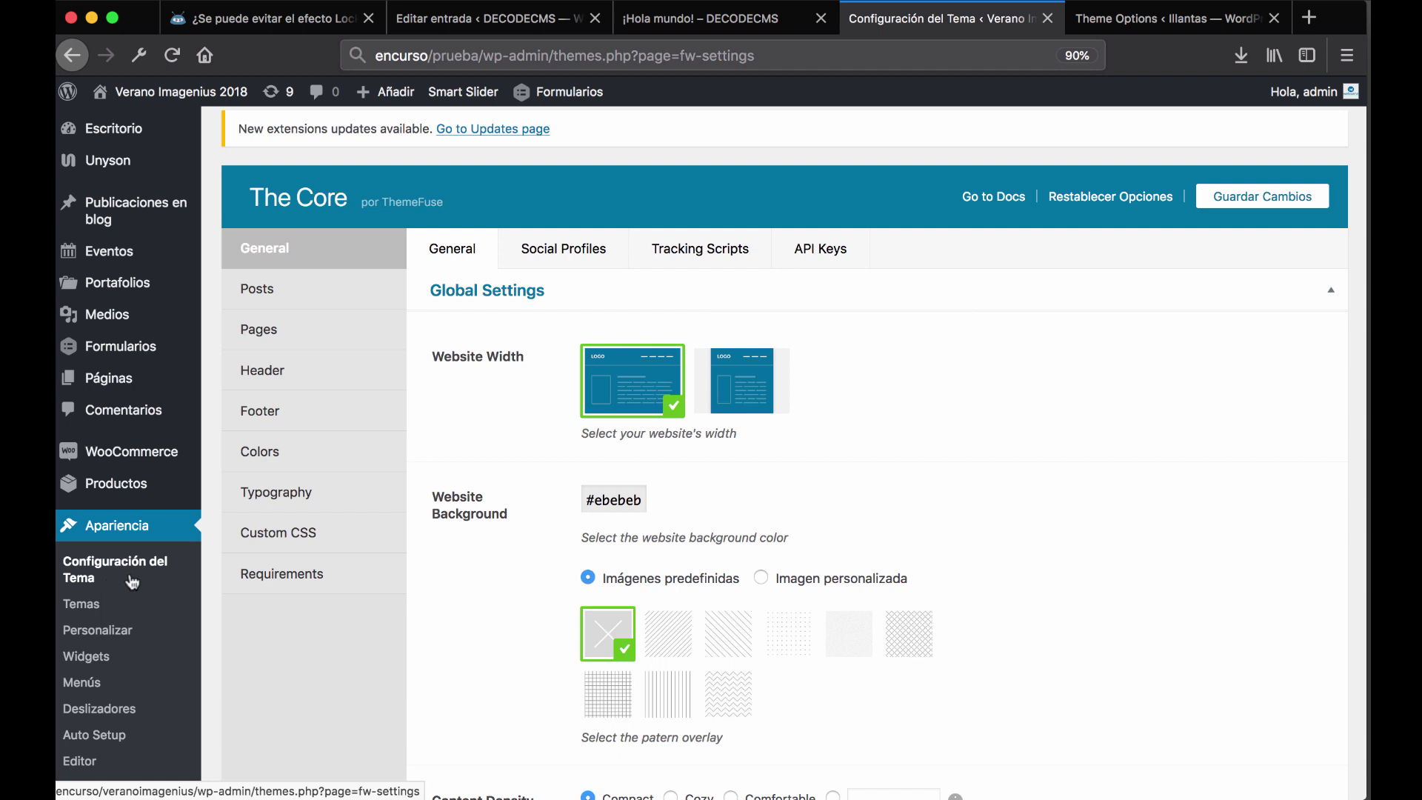
{"action": "left_click", "coordinate": [309, 307]}
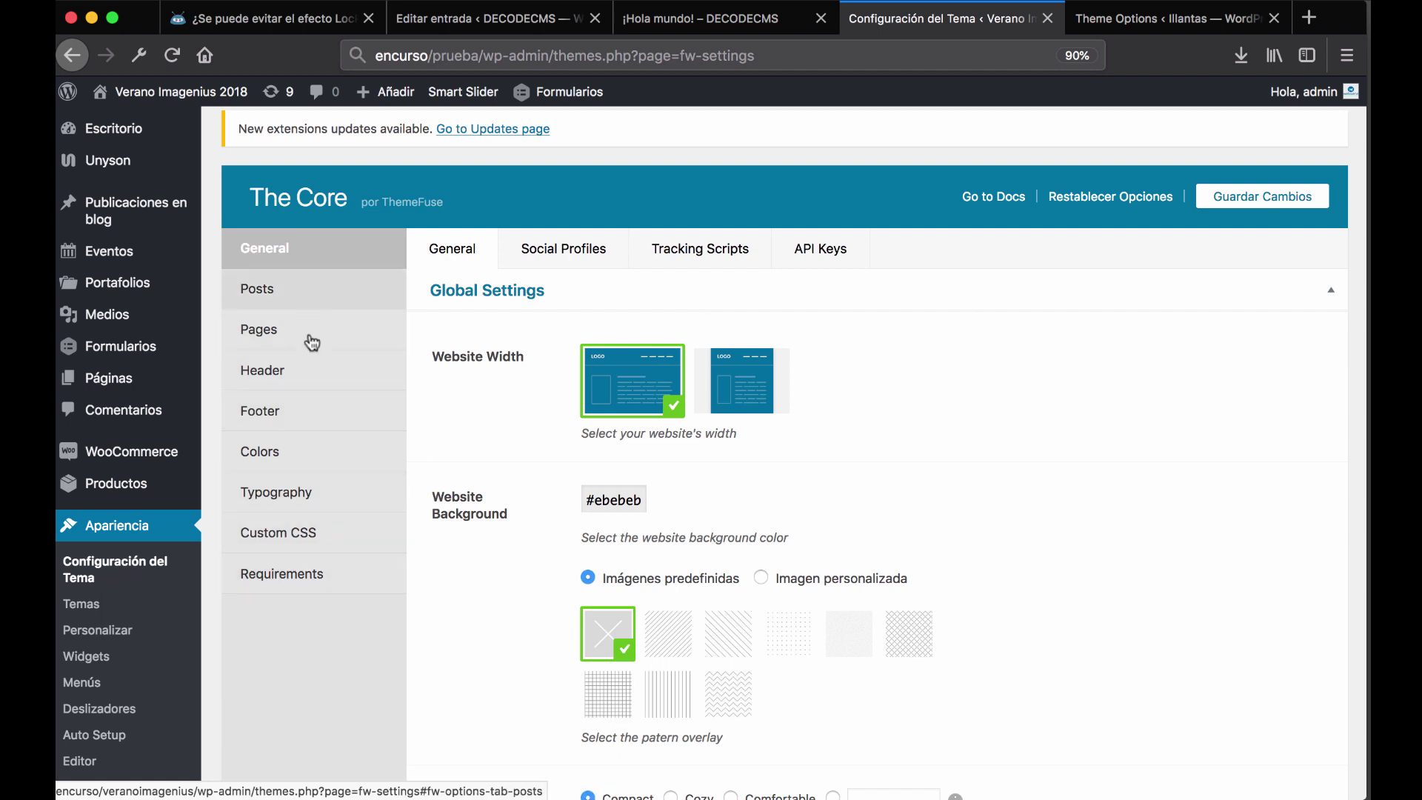
{"action": "left_click", "coordinate": [298, 332]}
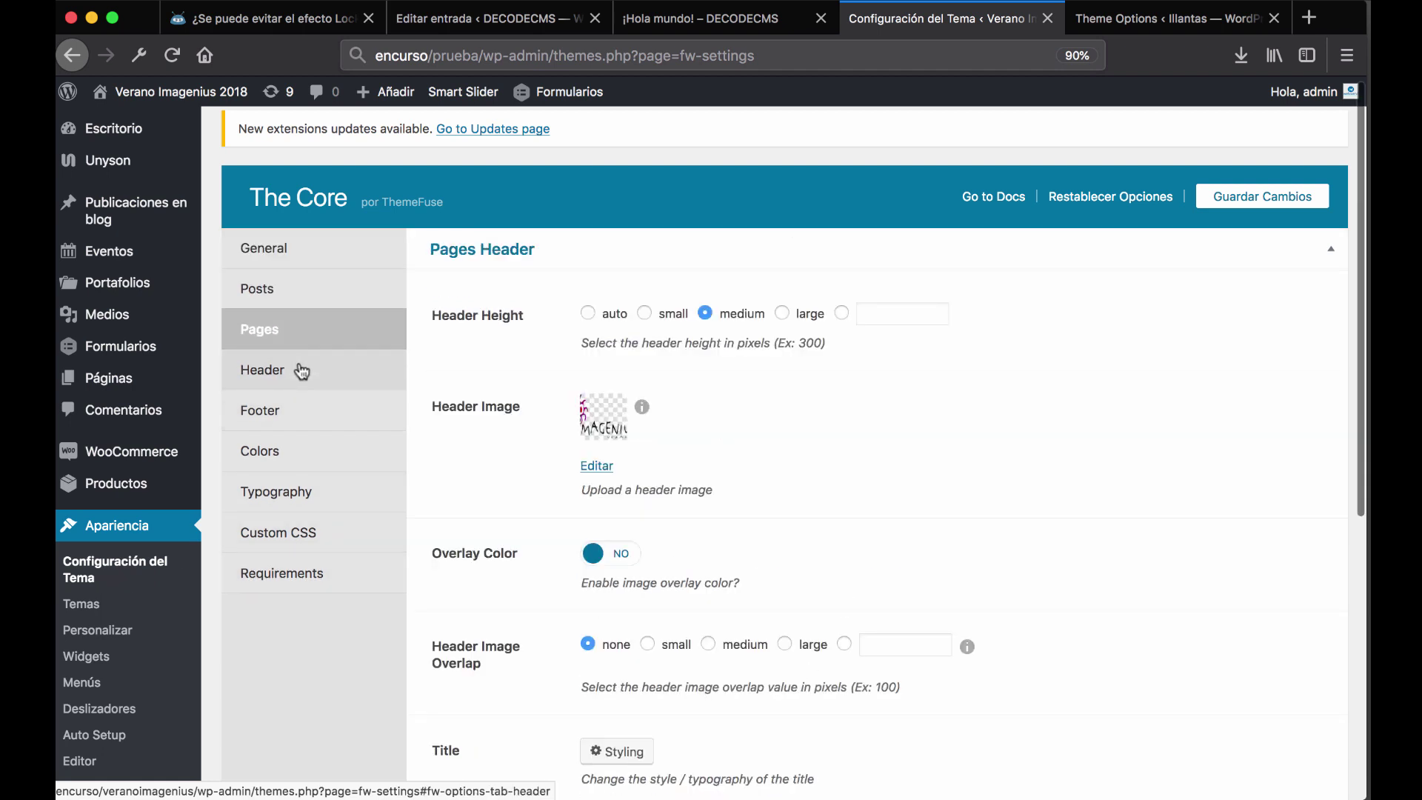
{"action": "left_click", "coordinate": [304, 370]}
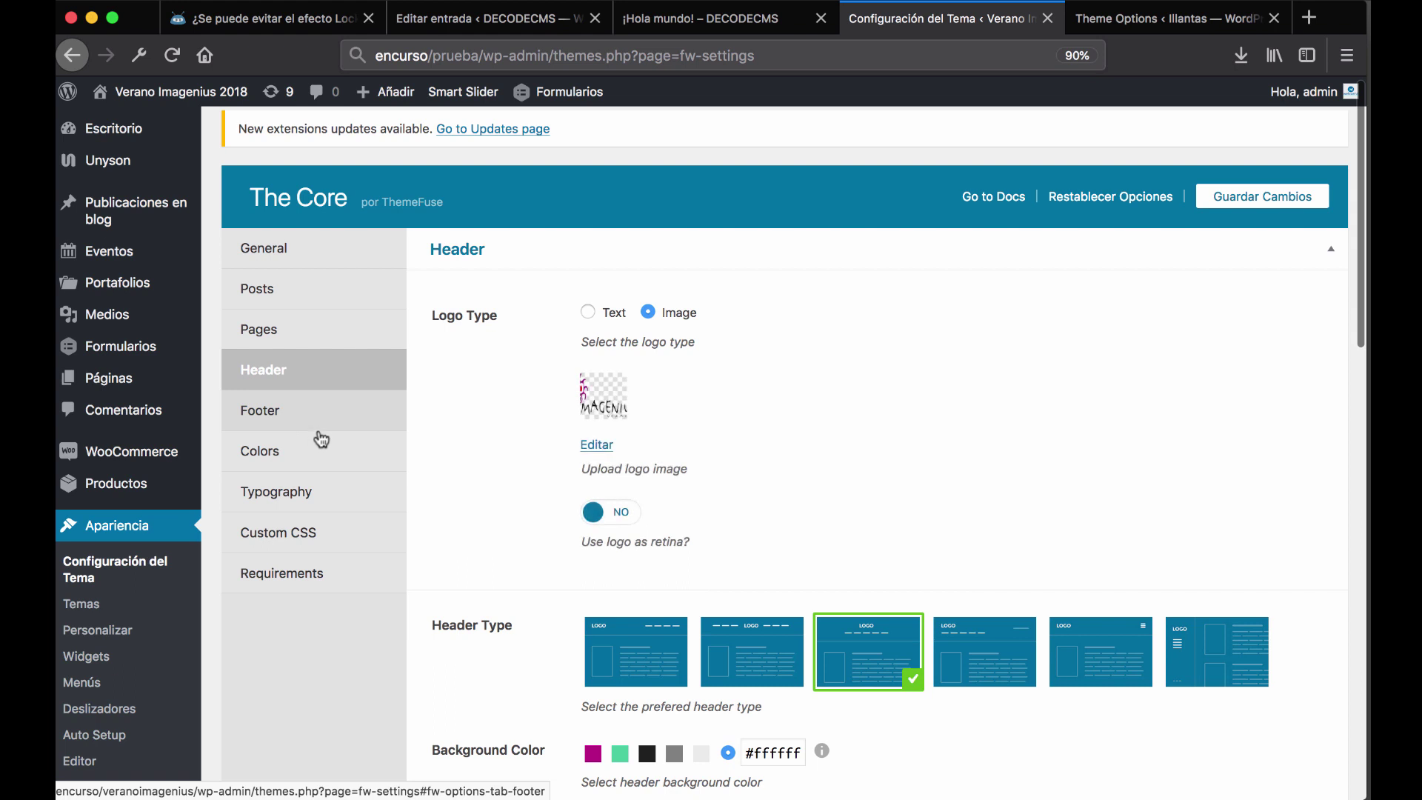
{"action": "left_click", "coordinate": [306, 430]}
{"action": "mouse_move", "coordinate": [172, 350]}
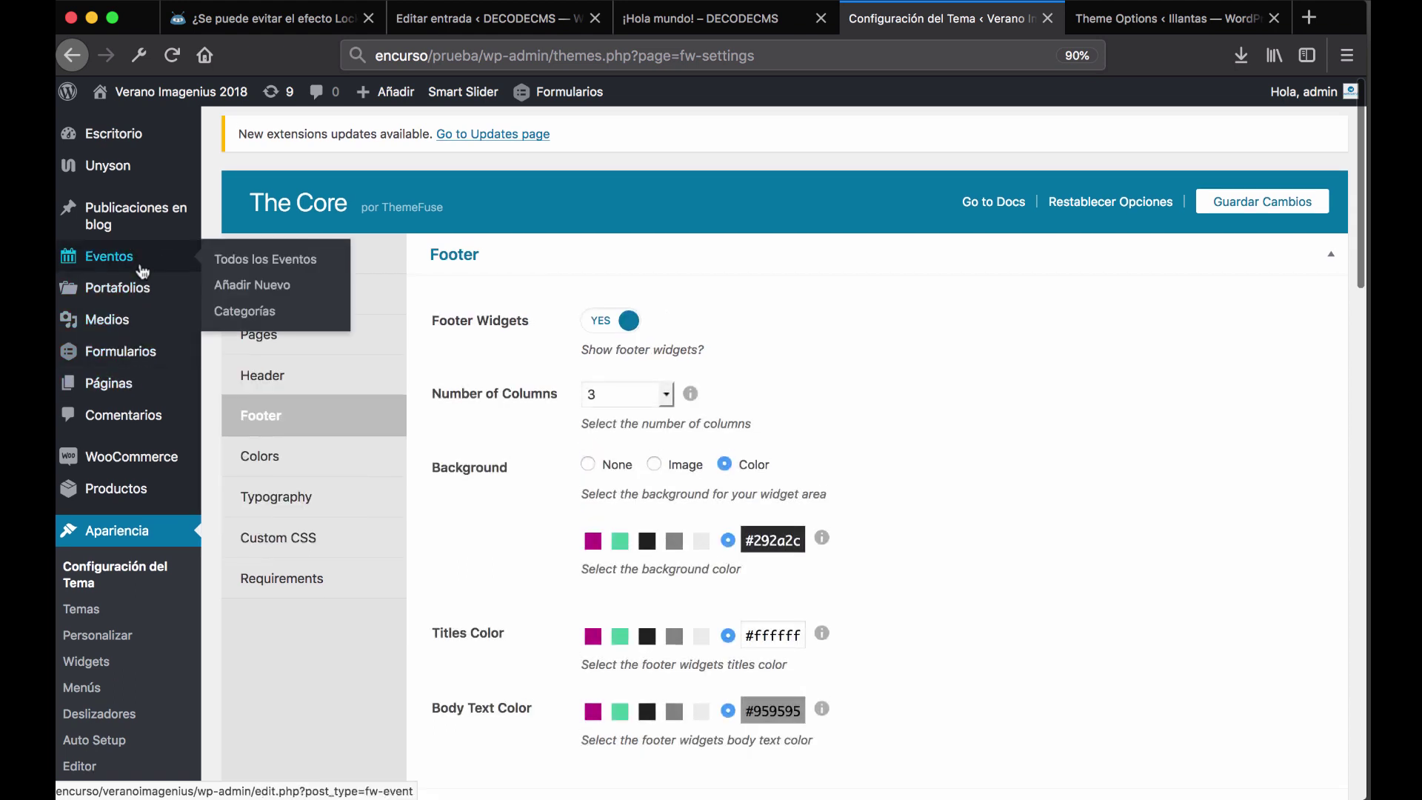
{"action": "mouse_move", "coordinate": [146, 287]}
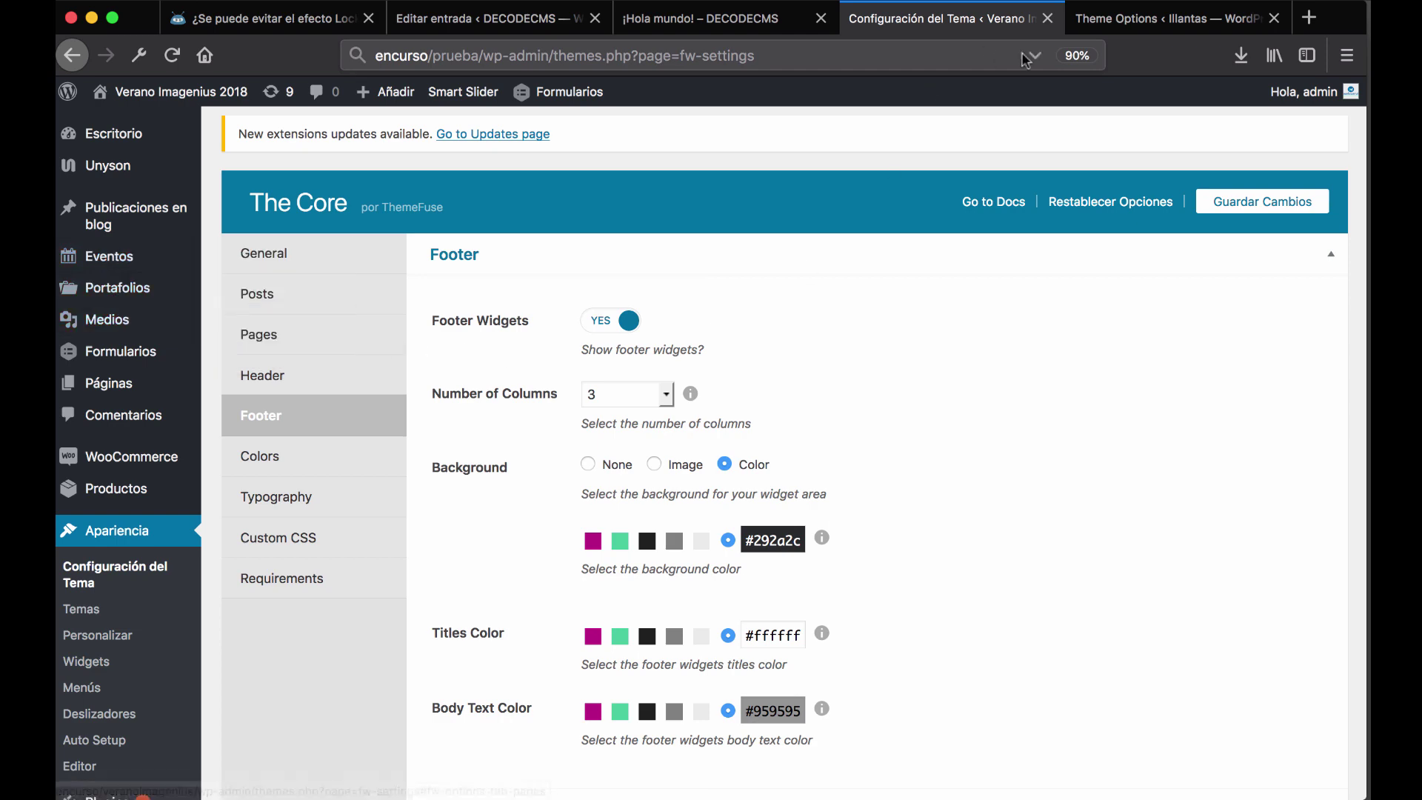
- Examine the Theme Features options of the Amely theme on the Illantas site, highlighting Coming Soon Mode
{"action": "left_click", "coordinate": [1100, 30]}
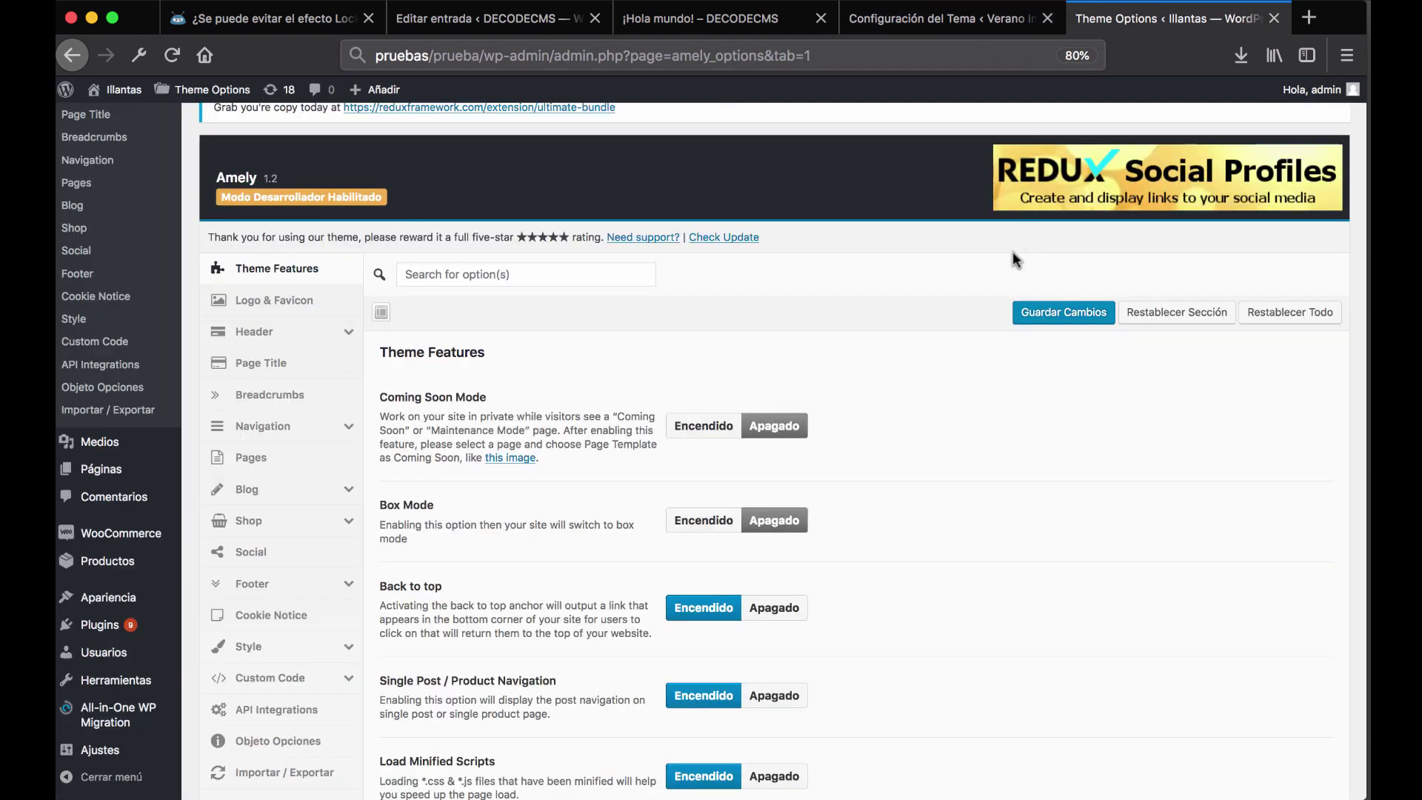
{"action": "scroll", "coordinate": [1015, 257], "scroll_direction": "down", "scroll_amount": 3}
{"action": "scroll", "coordinate": [1012, 252], "scroll_direction": "up", "scroll_amount": 3}
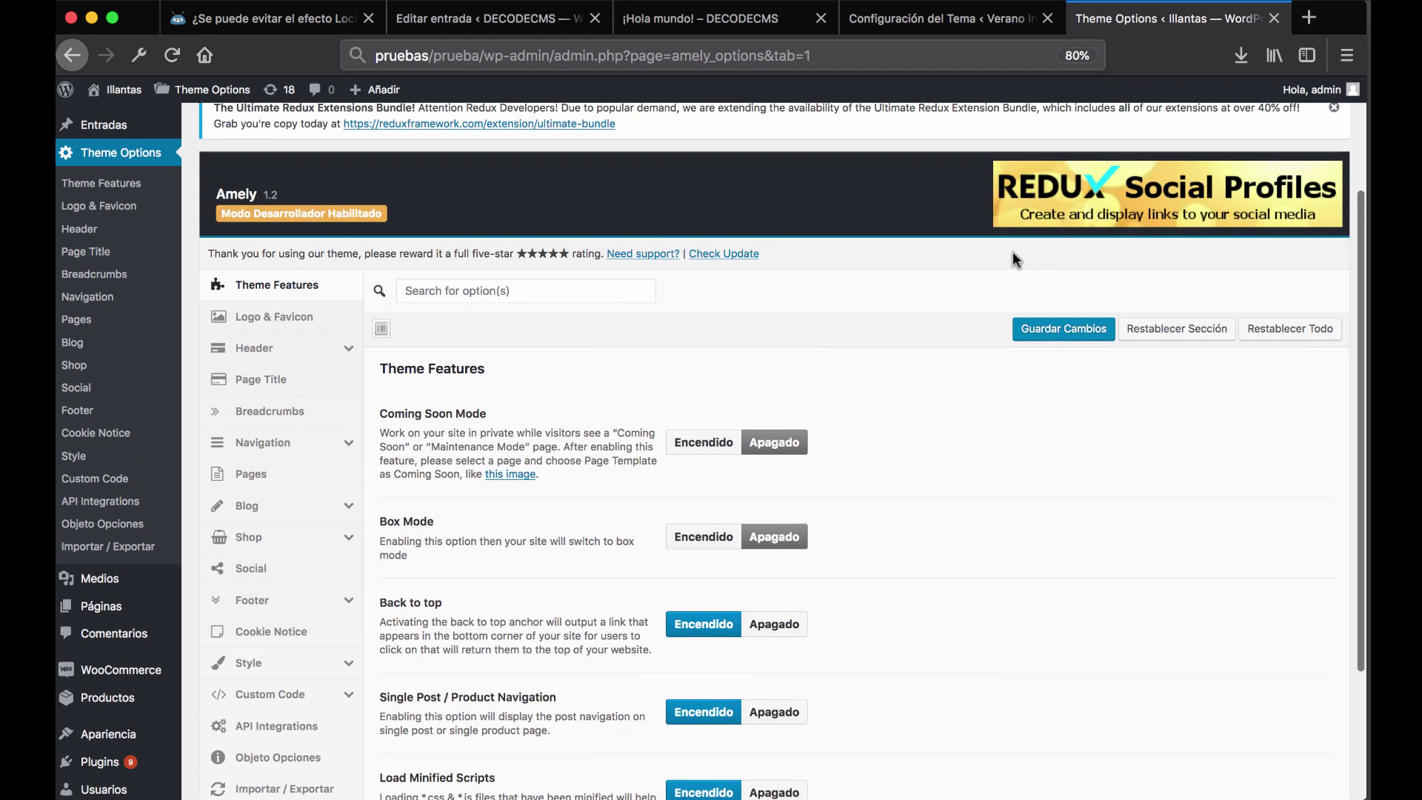
{"action": "scroll", "coordinate": [1012, 253], "scroll_direction": "down", "scroll_amount": 4}
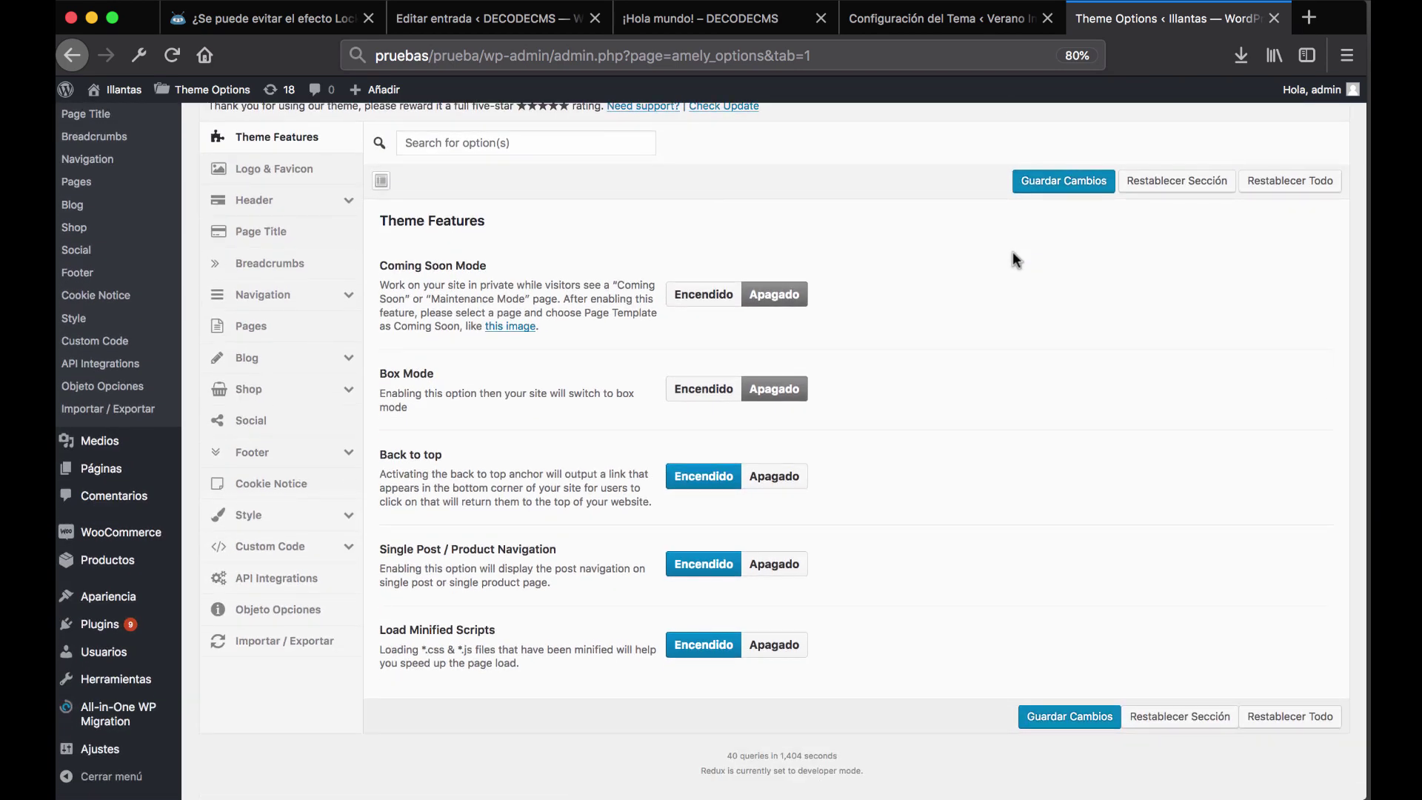
{"action": "scroll", "coordinate": [1000, 249], "scroll_direction": "up", "scroll_amount": 1}
{"action": "scroll", "coordinate": [997, 252], "scroll_direction": "down", "scroll_amount": 1}
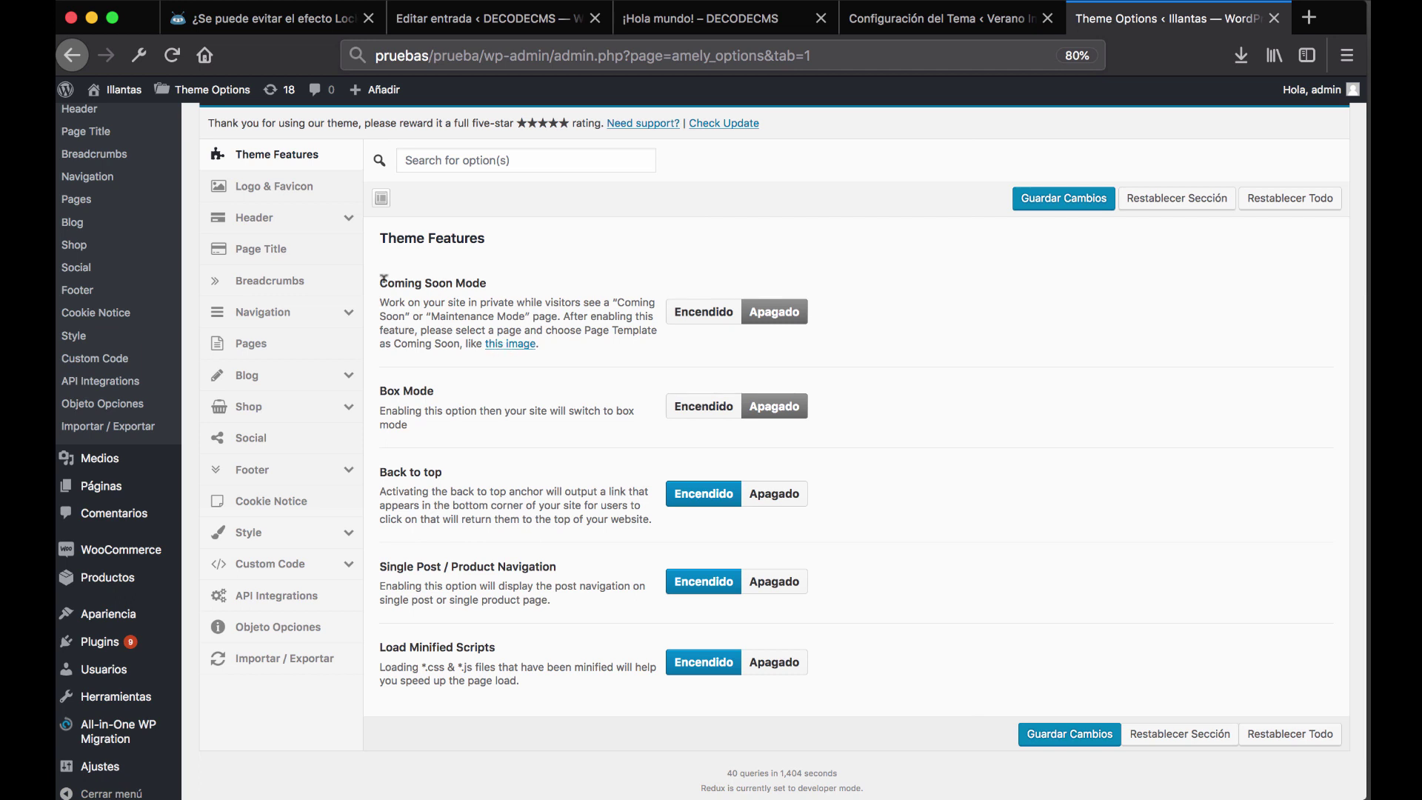
{"action": "left_click_drag", "start_coordinate": [383, 279], "coordinate": [489, 280]}
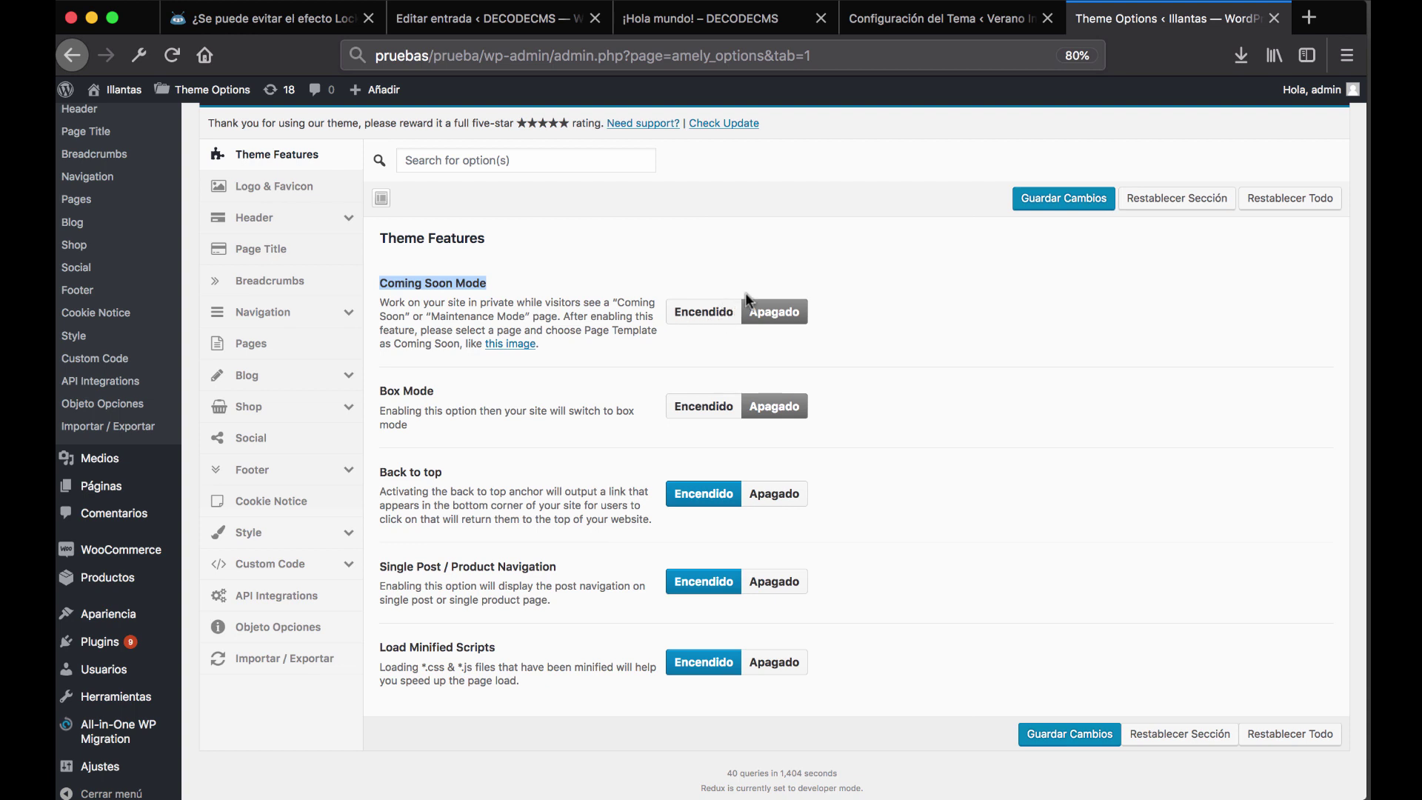
{"action": "scroll", "coordinate": [889, 284], "scroll_direction": "down", "scroll_amount": 1}
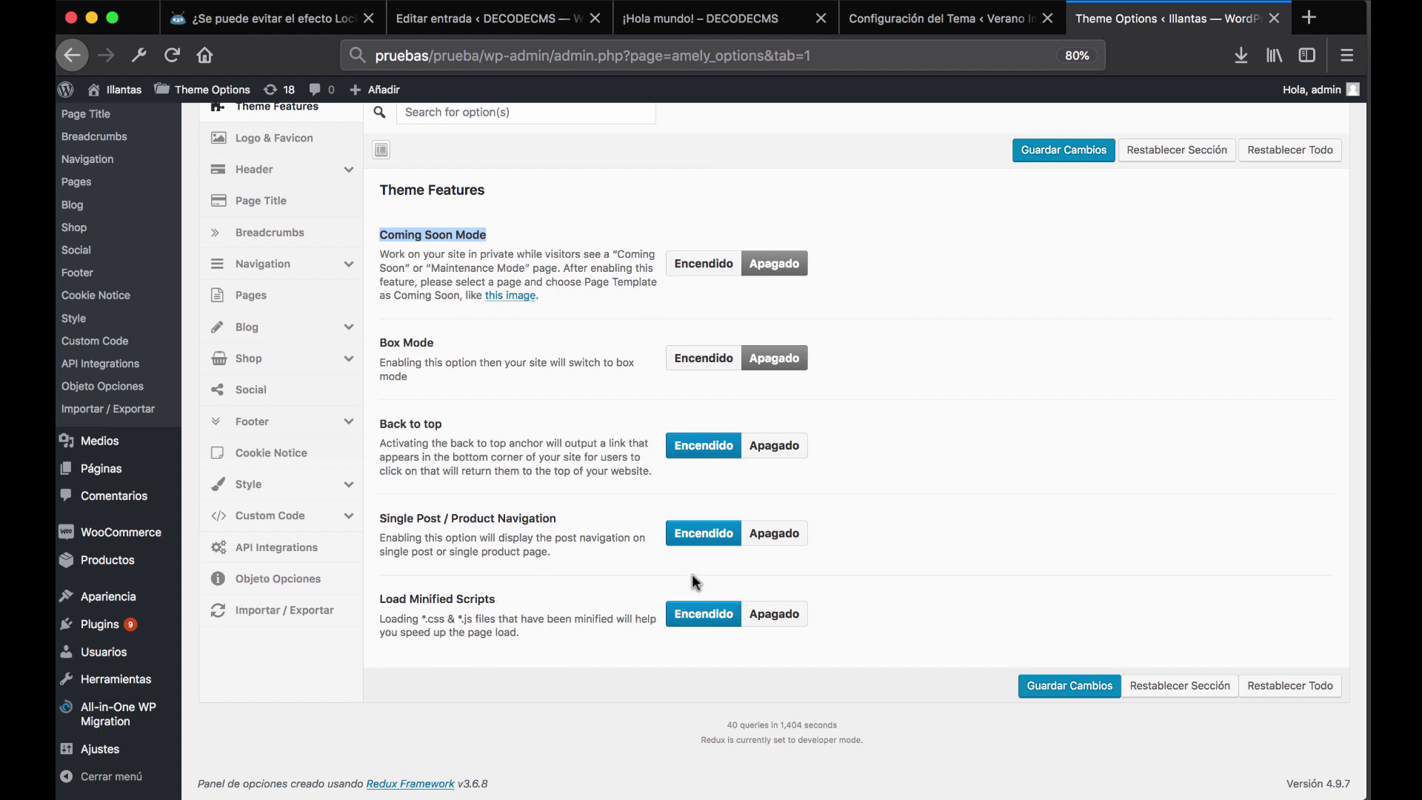
{"action": "scroll", "coordinate": [661, 560], "scroll_direction": "up", "scroll_amount": 2}
{"action": "scroll", "coordinate": [662, 559], "scroll_direction": "up", "scroll_amount": 2}
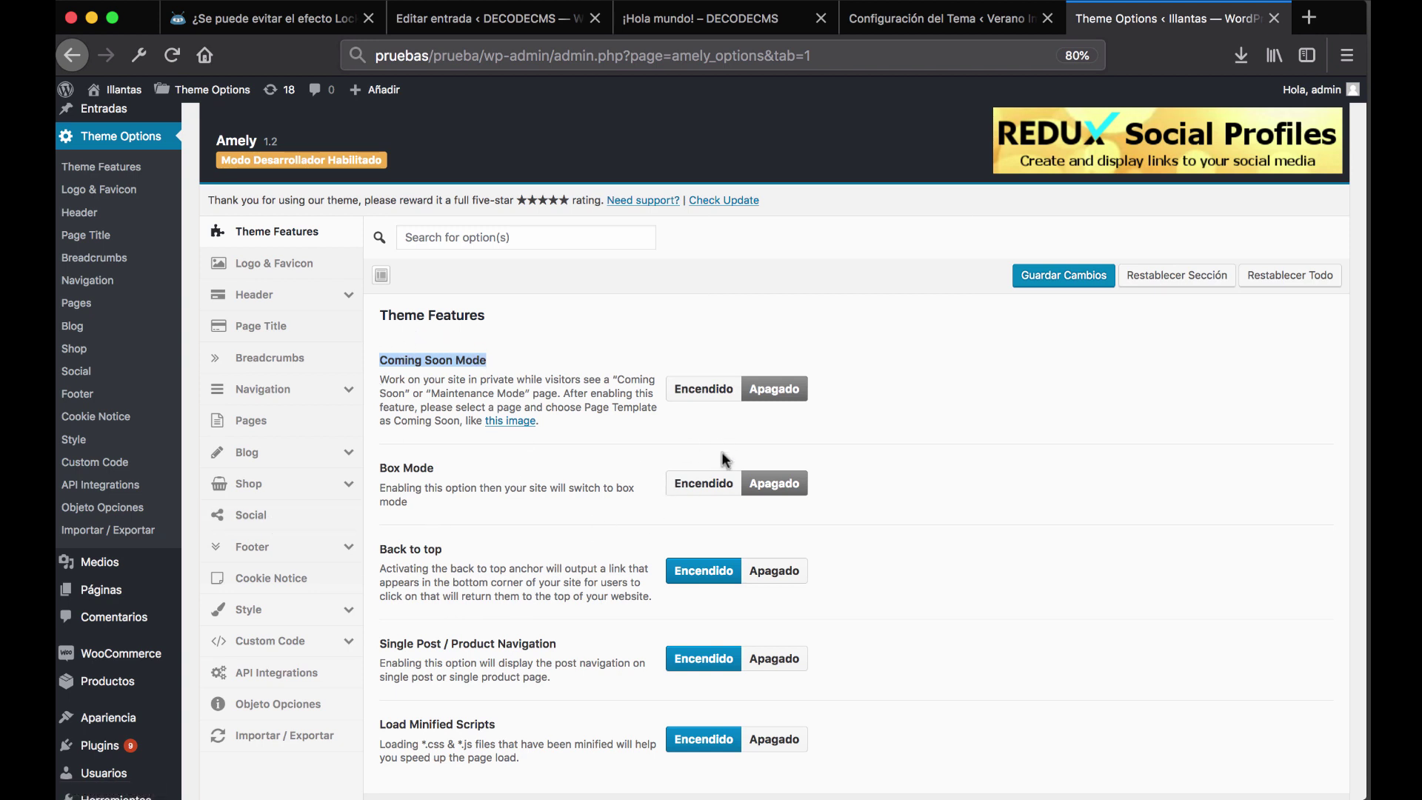
- Close both theme settings pages and return to the DECODECMS post editor for ¡Hola mundo!
{"action": "left_click", "coordinate": [1274, 18]}
{"action": "left_click", "coordinate": [1067, 18]}
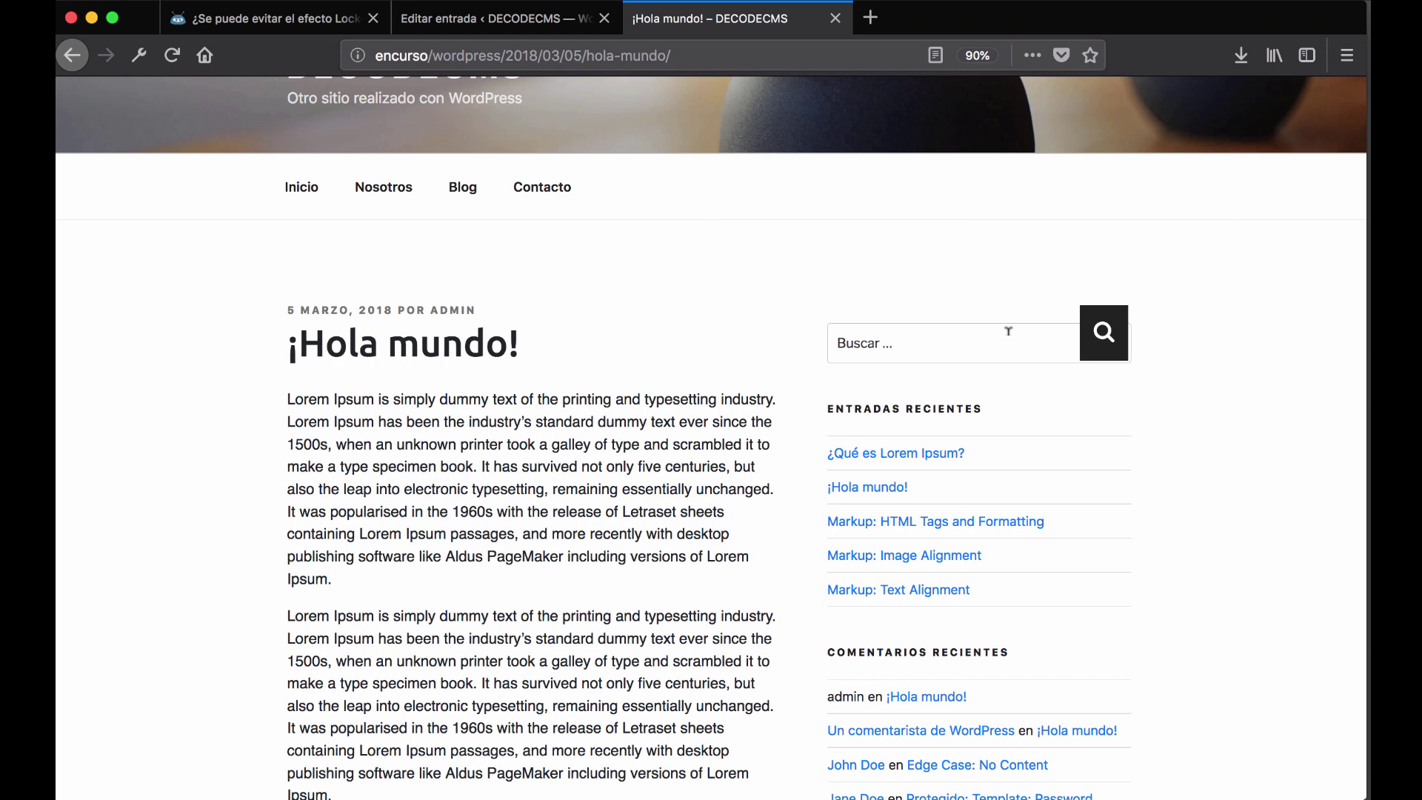
{"action": "left_click", "coordinate": [511, 20]}
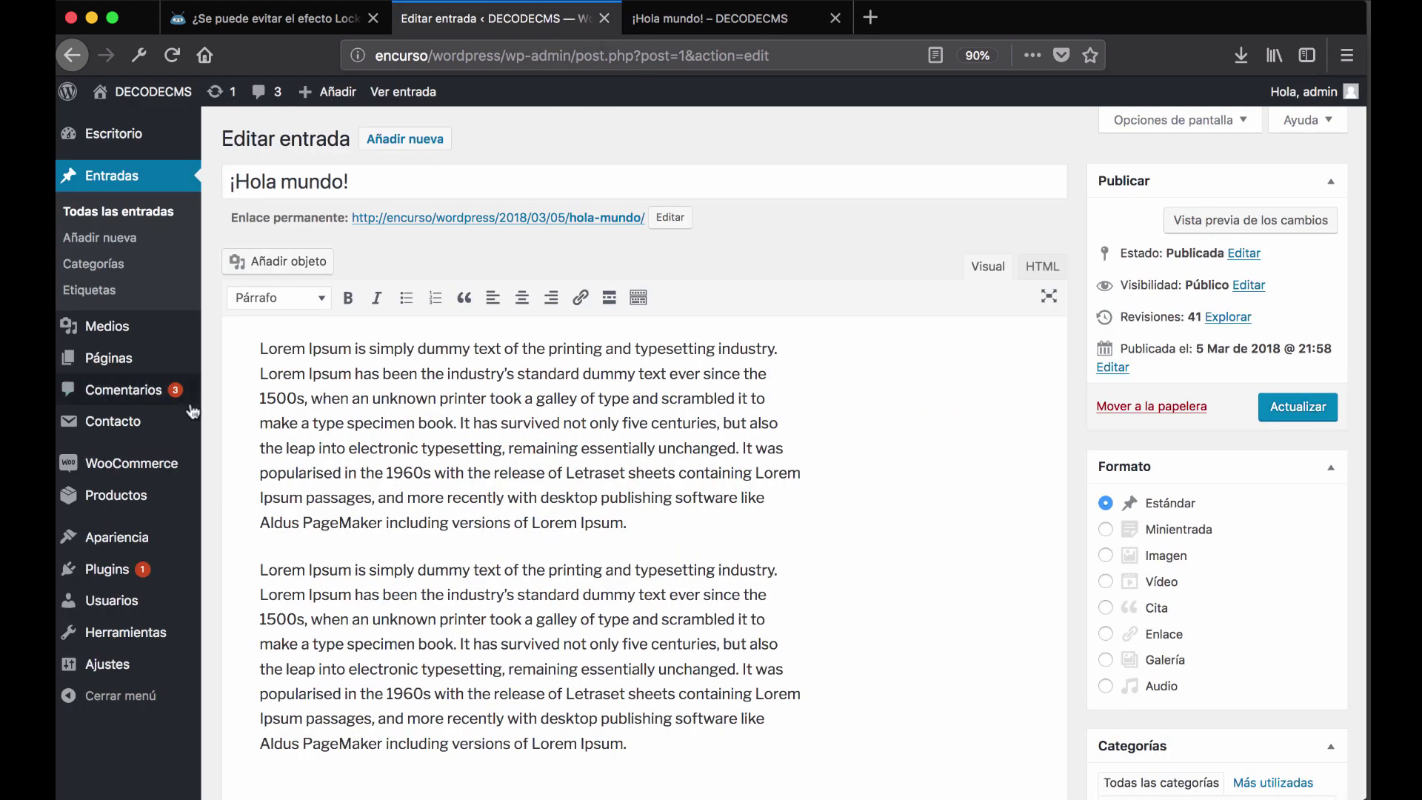
- View the WooCommerce orders section and inspect the [woocommerce_cart] shortcode in the Carrito page's content
{"action": "left_click", "coordinate": [157, 476]}
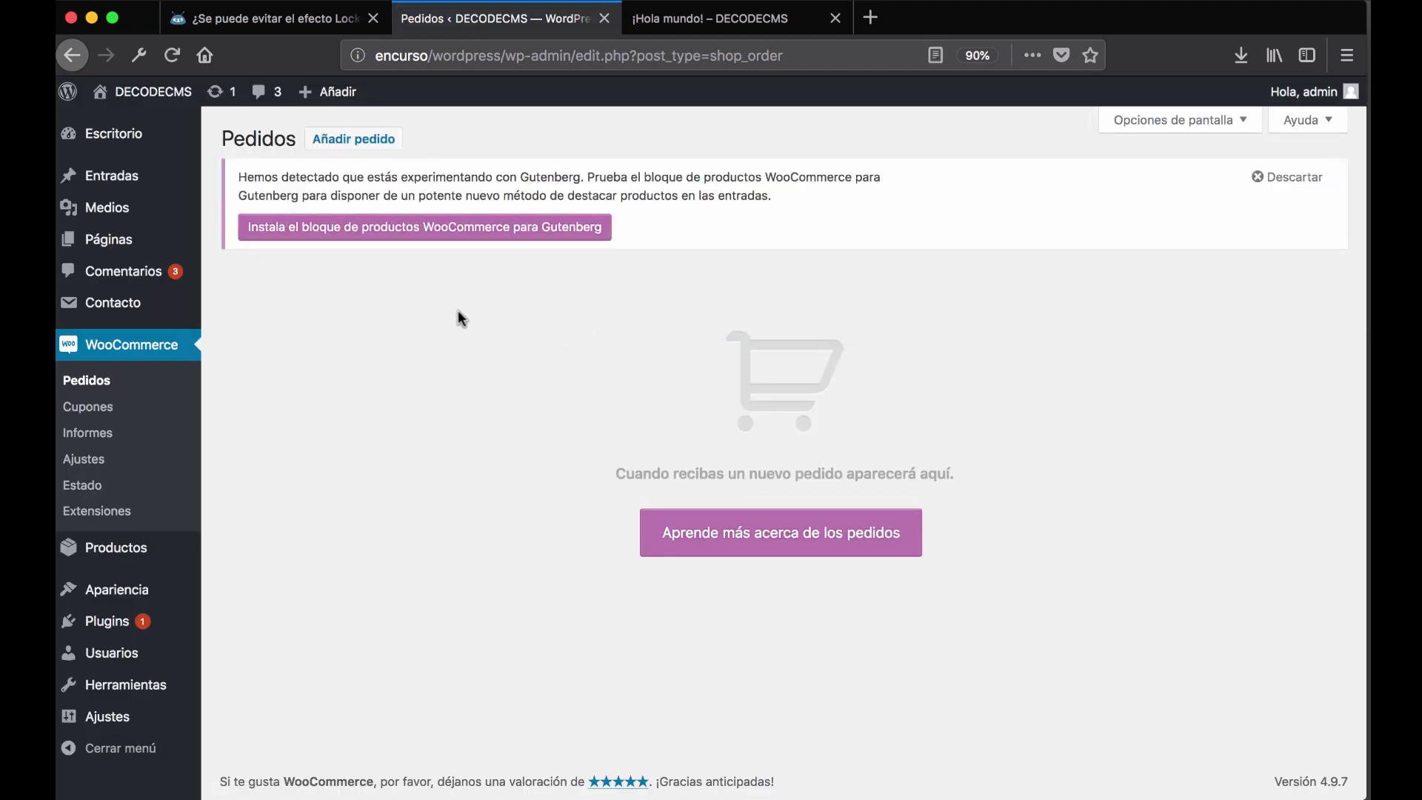
{"action": "left_click", "coordinate": [133, 241]}
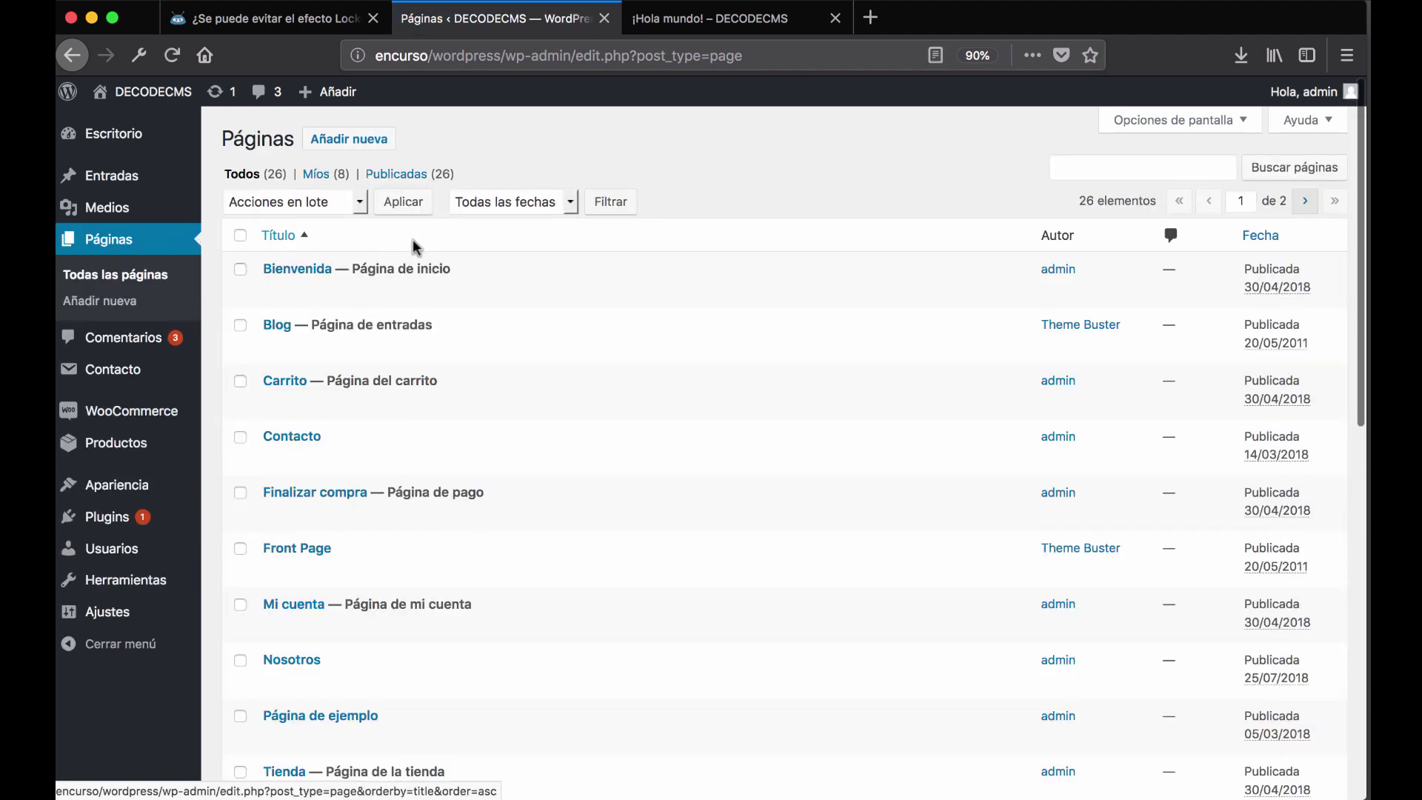
{"action": "left_click", "coordinate": [294, 382]}
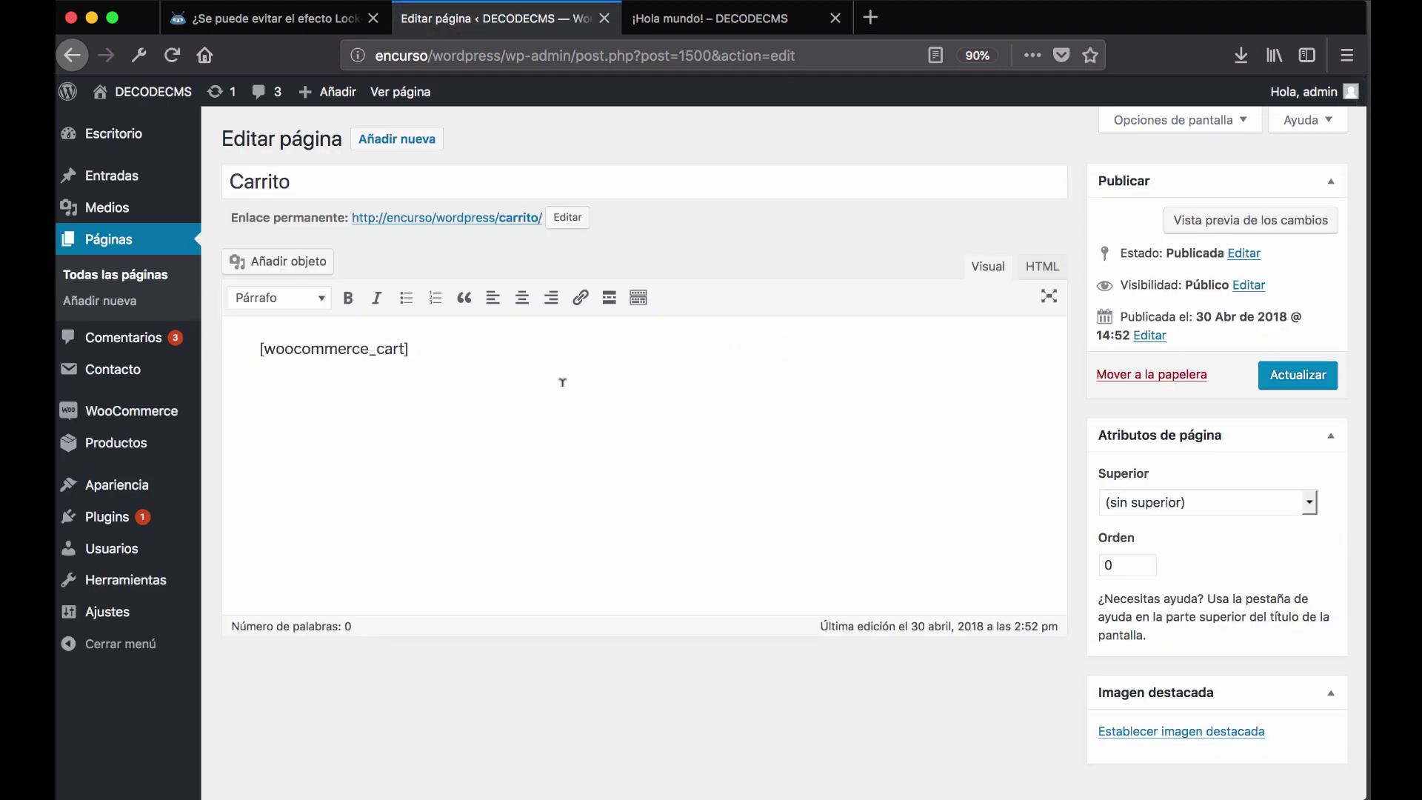
{"action": "left_click_drag", "start_coordinate": [409, 349], "coordinate": [236, 338]}
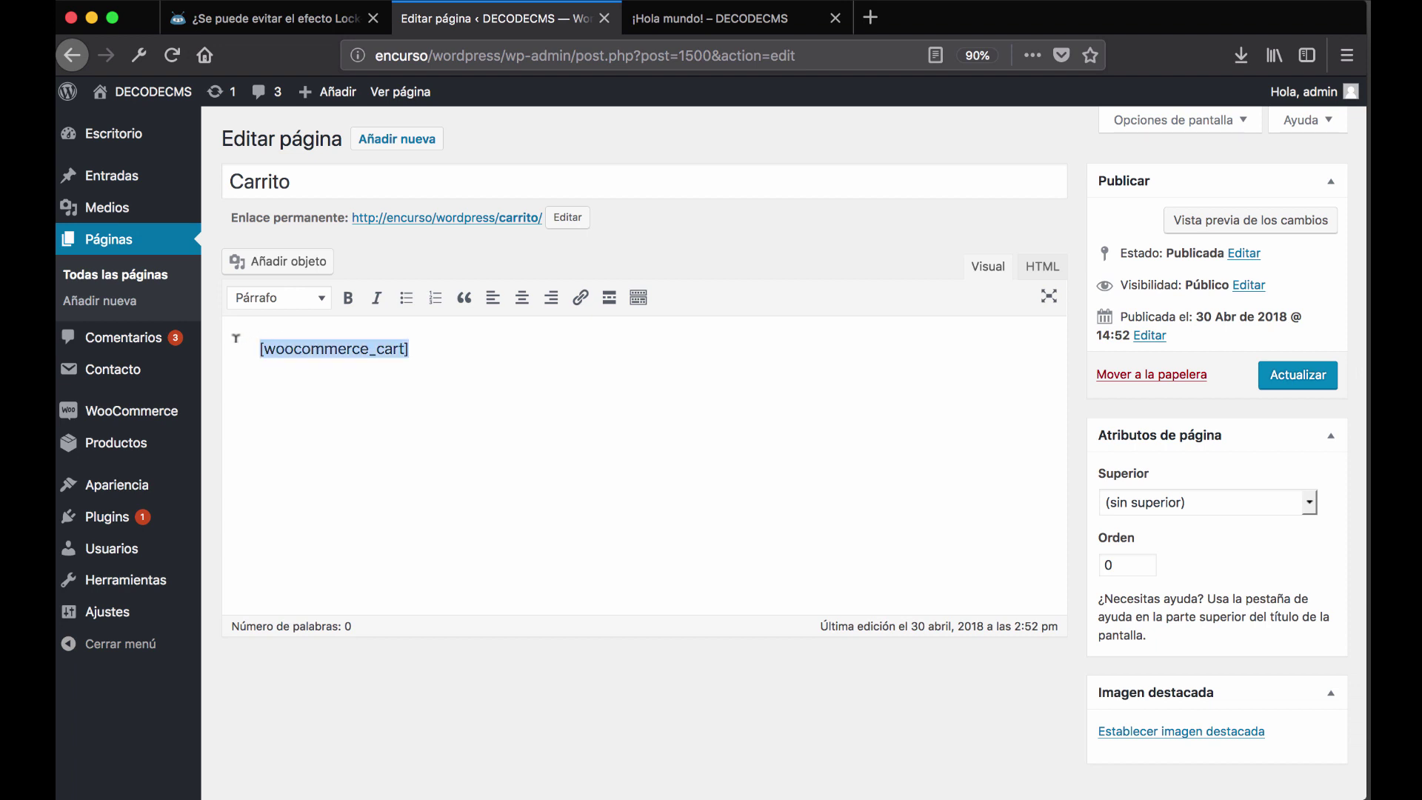
{"action": "left_click", "coordinate": [437, 357]}
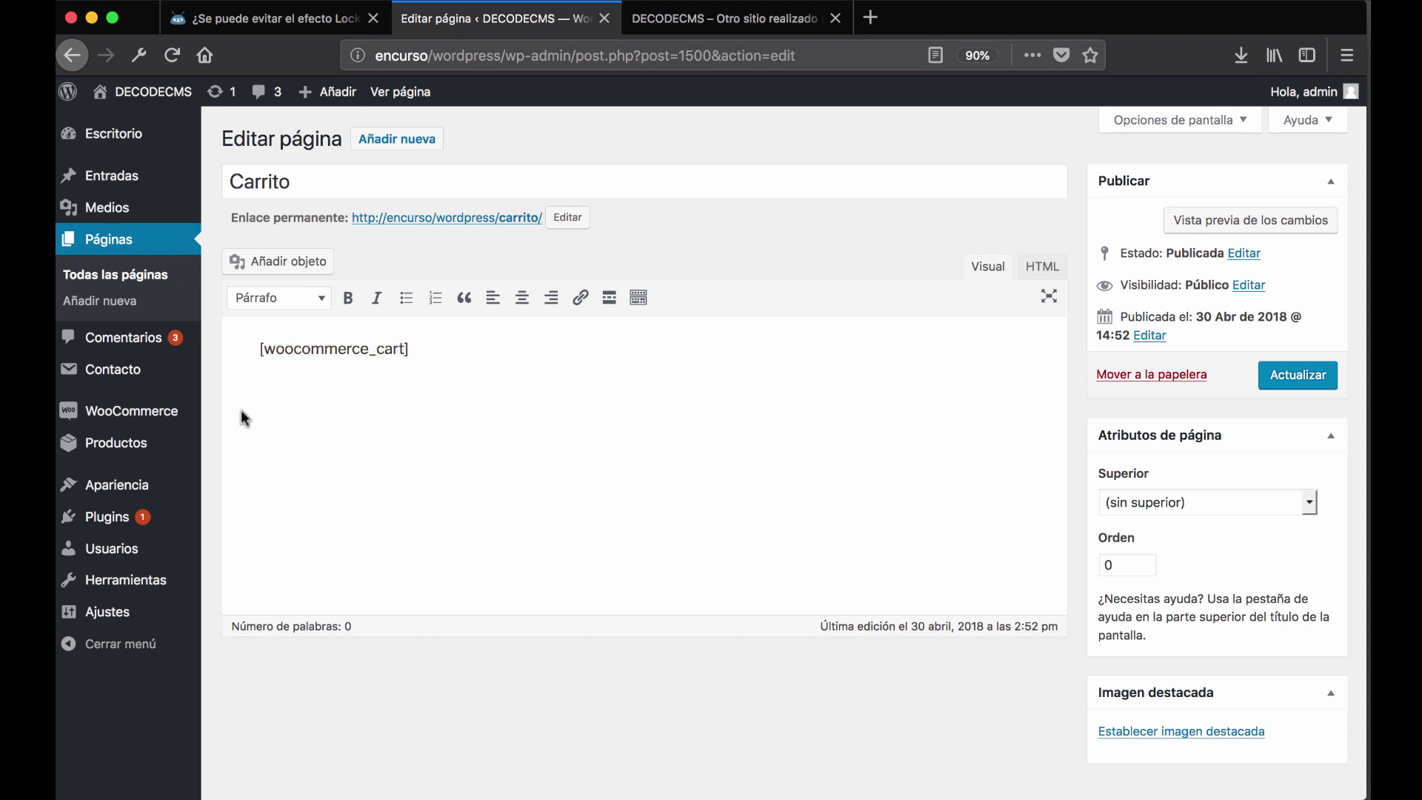
- Open the contact forms list and highlight the shortcode of Formulario de contacto 1
{"action": "left_click", "coordinate": [140, 378]}
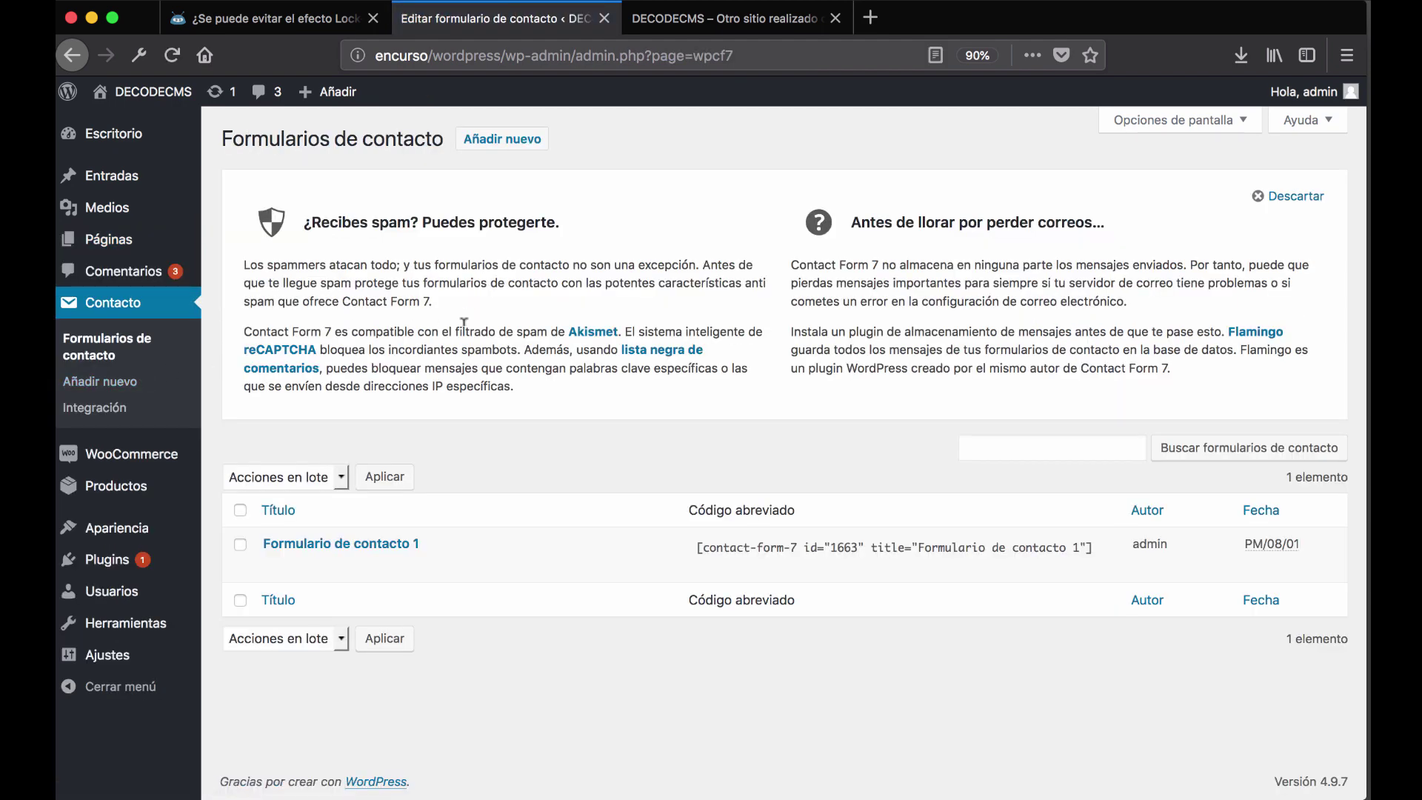
{"action": "left_click", "coordinate": [1105, 546]}
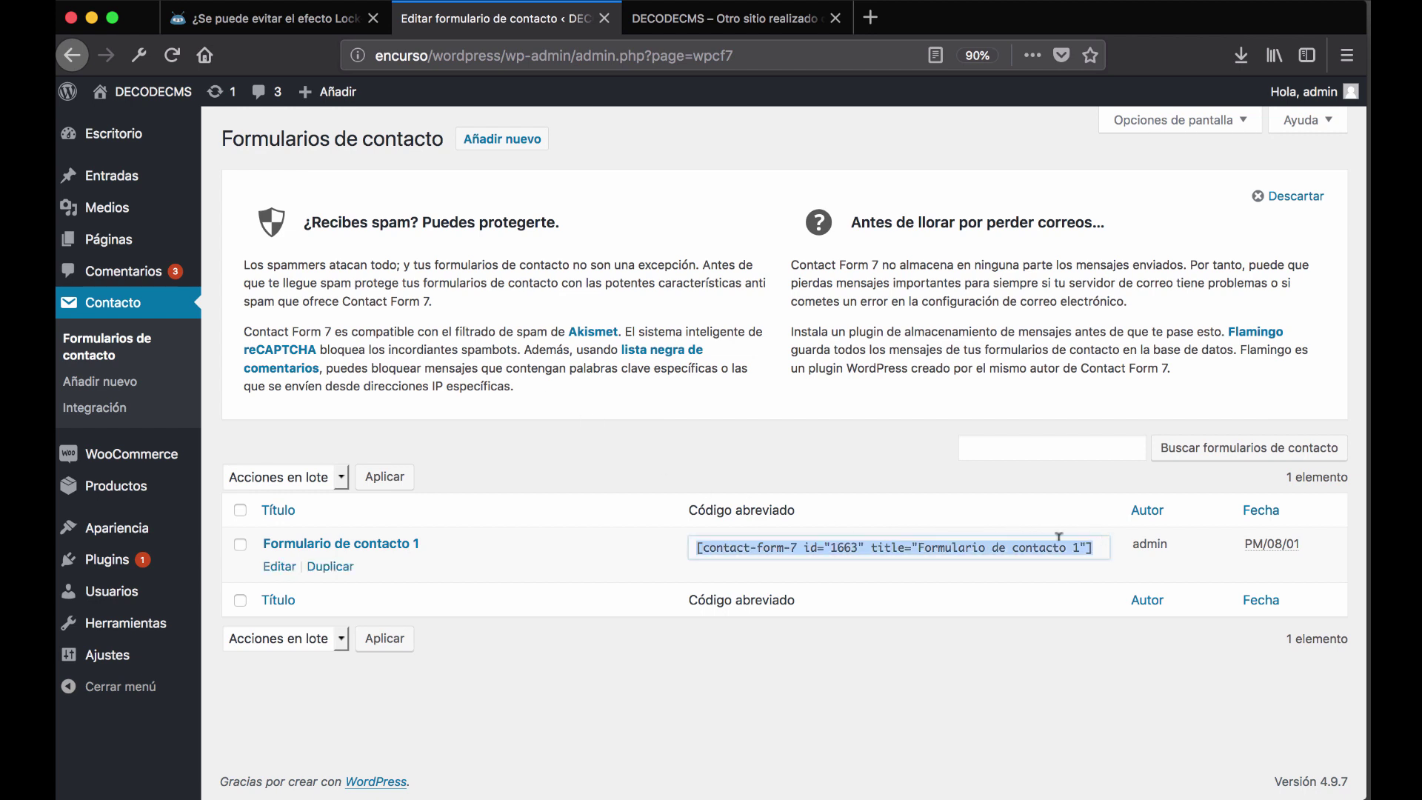
{"action": "left_click", "coordinate": [785, 543]}
{"action": "left_click_drag", "start_coordinate": [693, 548], "coordinate": [1109, 548]}
- Open the Contacto page for editing to inspect the contact form shortcode in its content
{"action": "mouse_move", "coordinate": [118, 243]}
{"action": "left_click", "coordinate": [233, 243]}
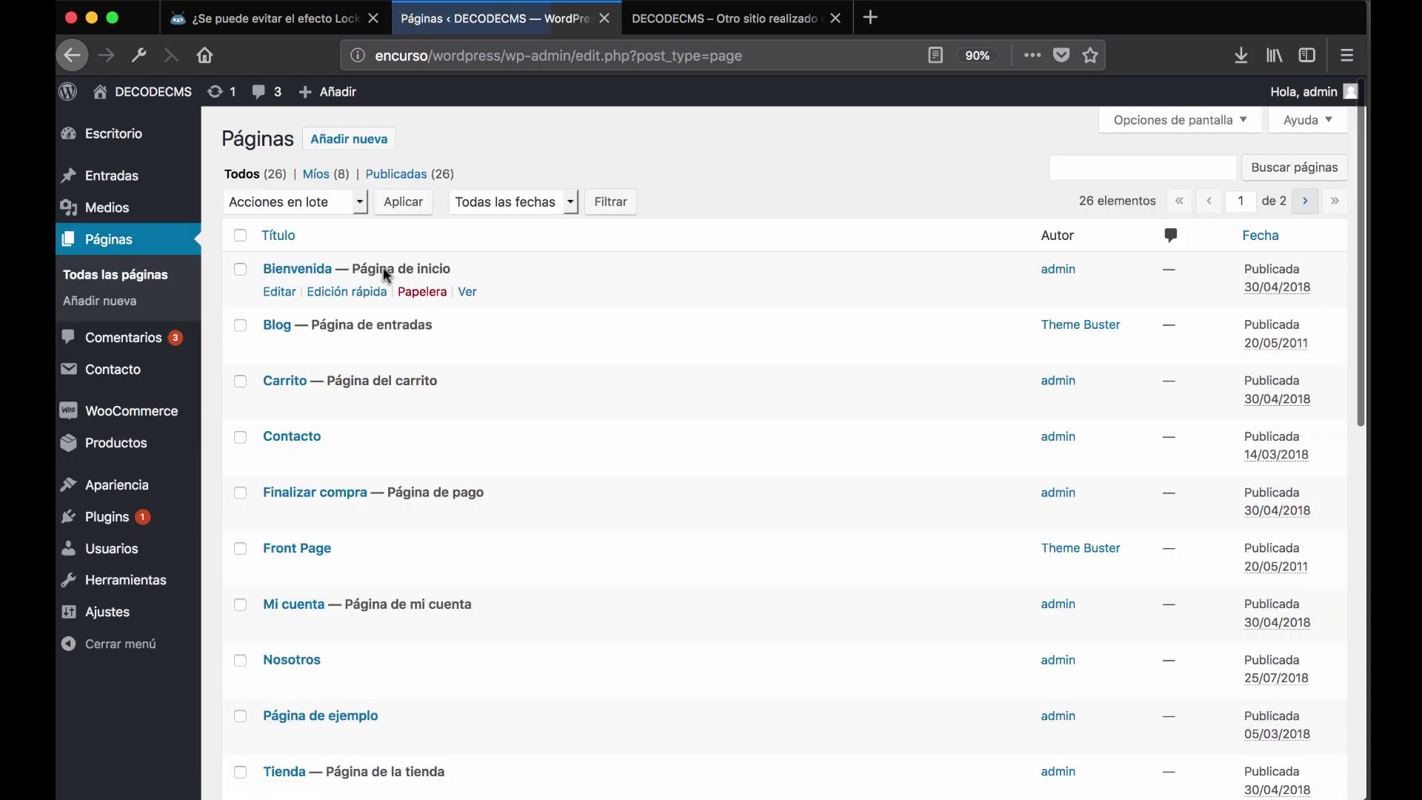
{"action": "left_click", "coordinate": [292, 437]}
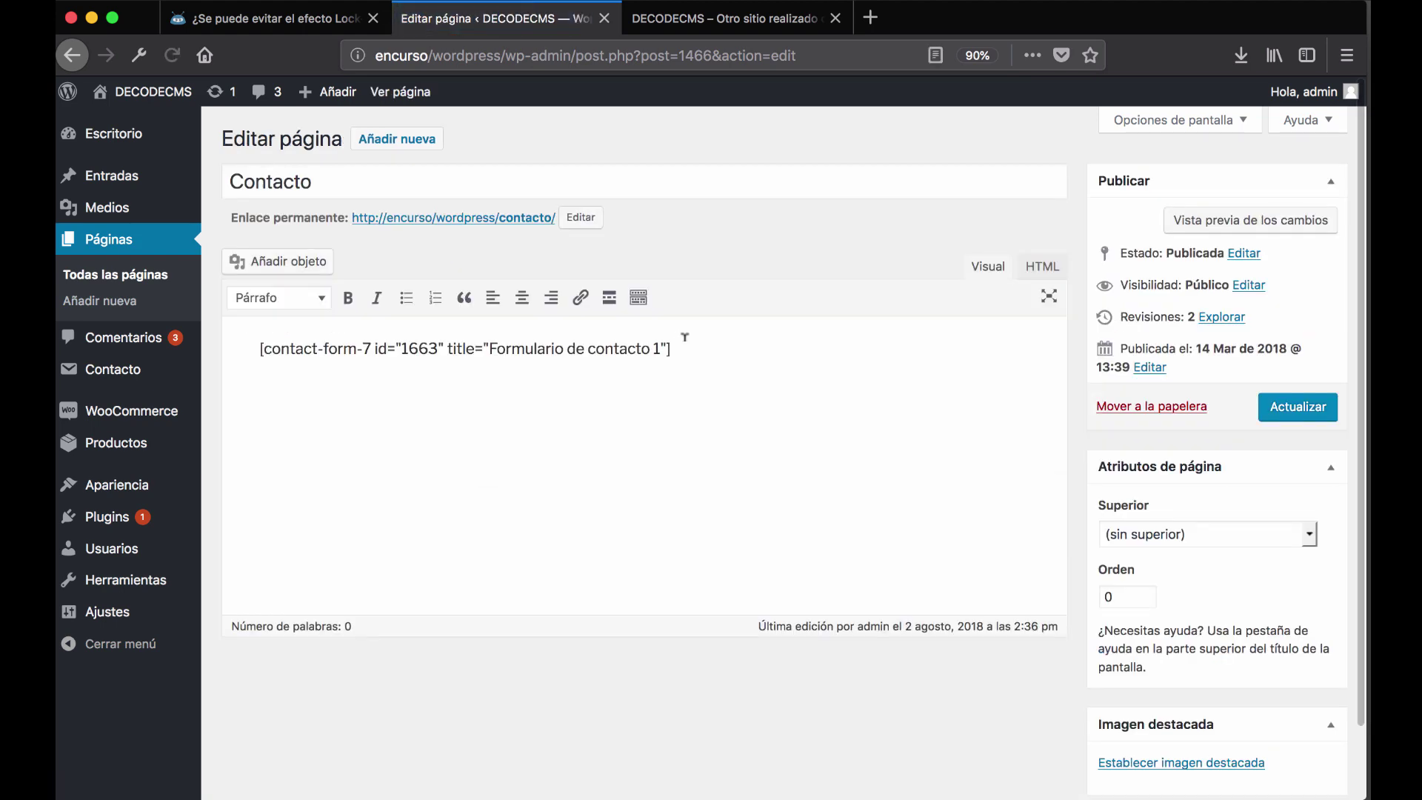
- View the published Contacto page on the DECODECMS site to check the rendered contact form
{"action": "left_click", "coordinate": [674, 19]}
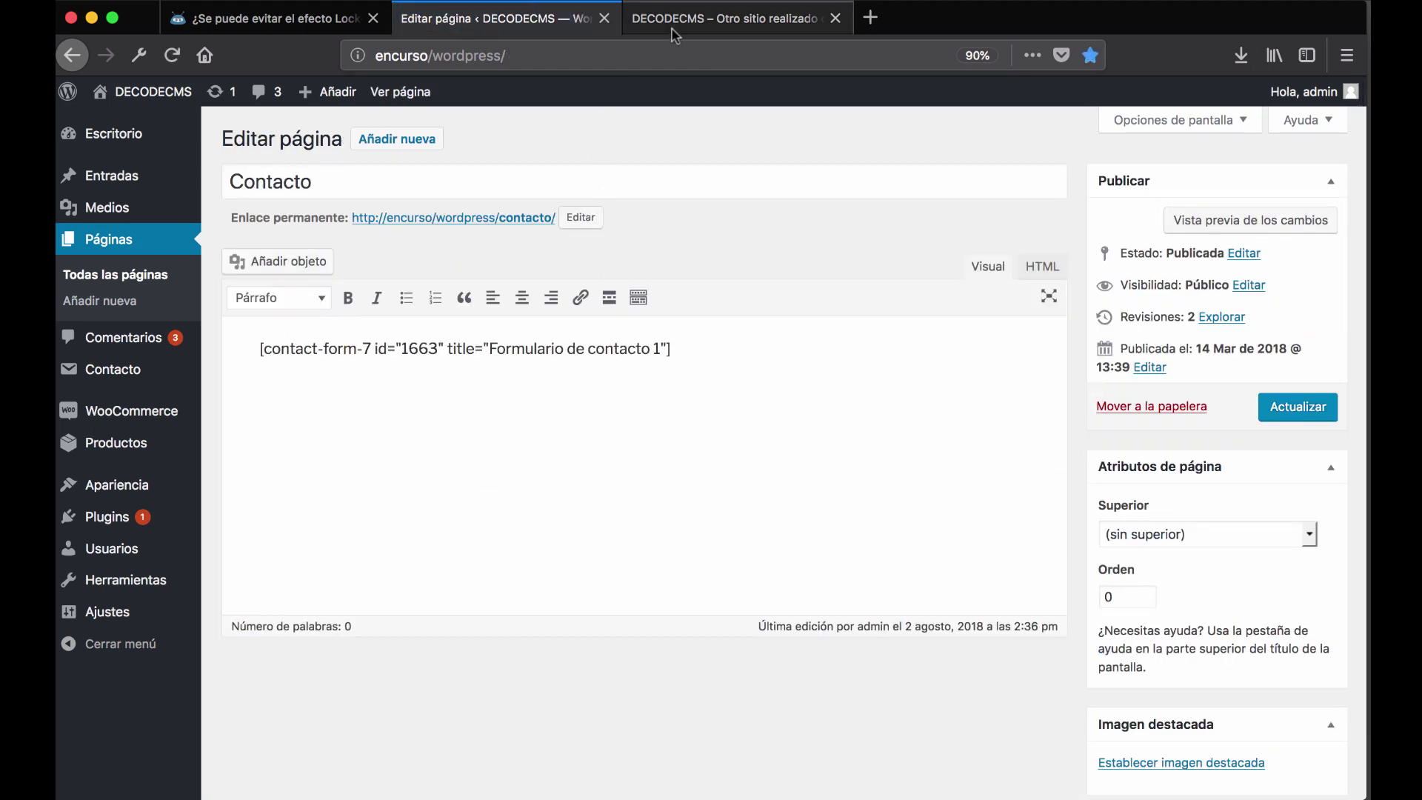
{"action": "scroll", "coordinate": [607, 381], "scroll_direction": "down", "scroll_amount": 5}
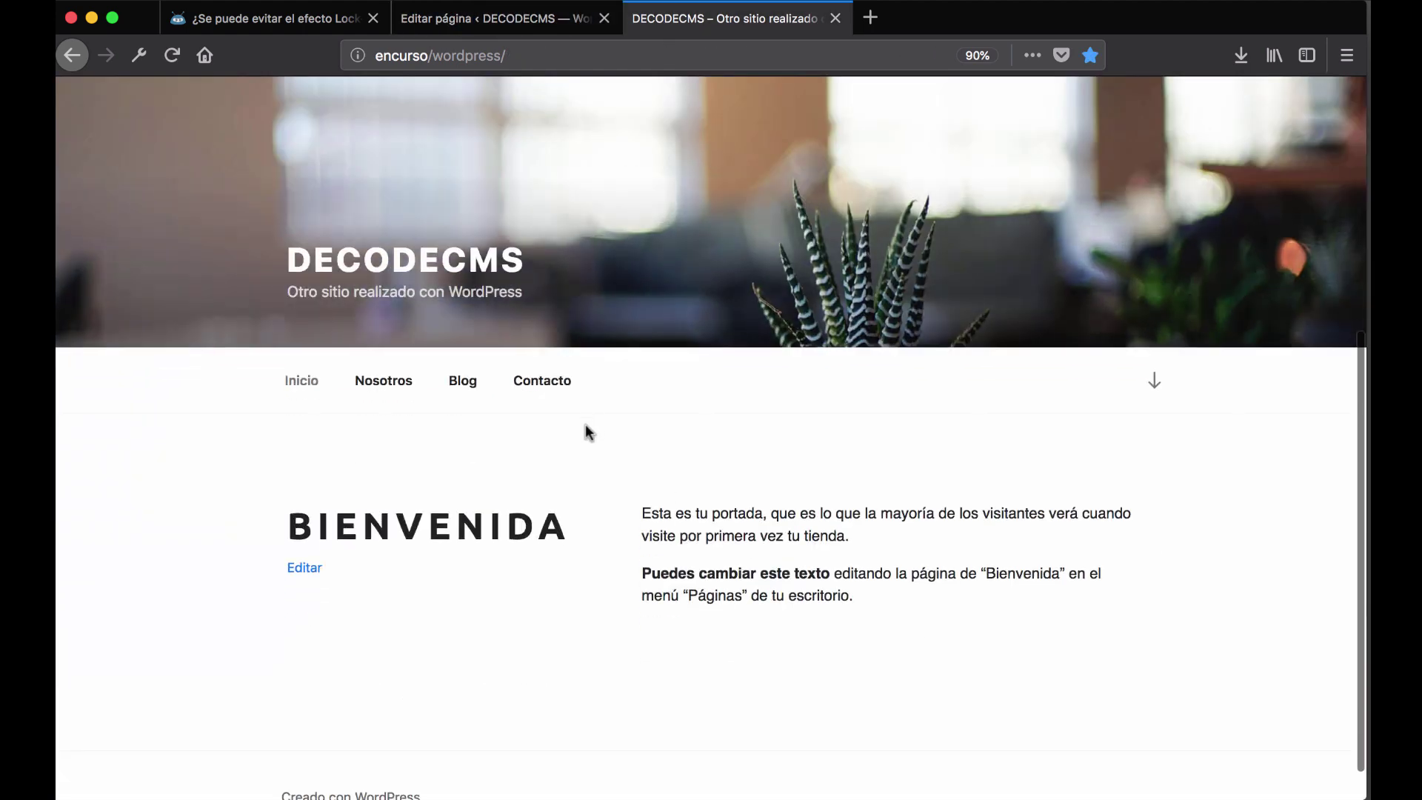
{"action": "left_click", "coordinate": [552, 391]}
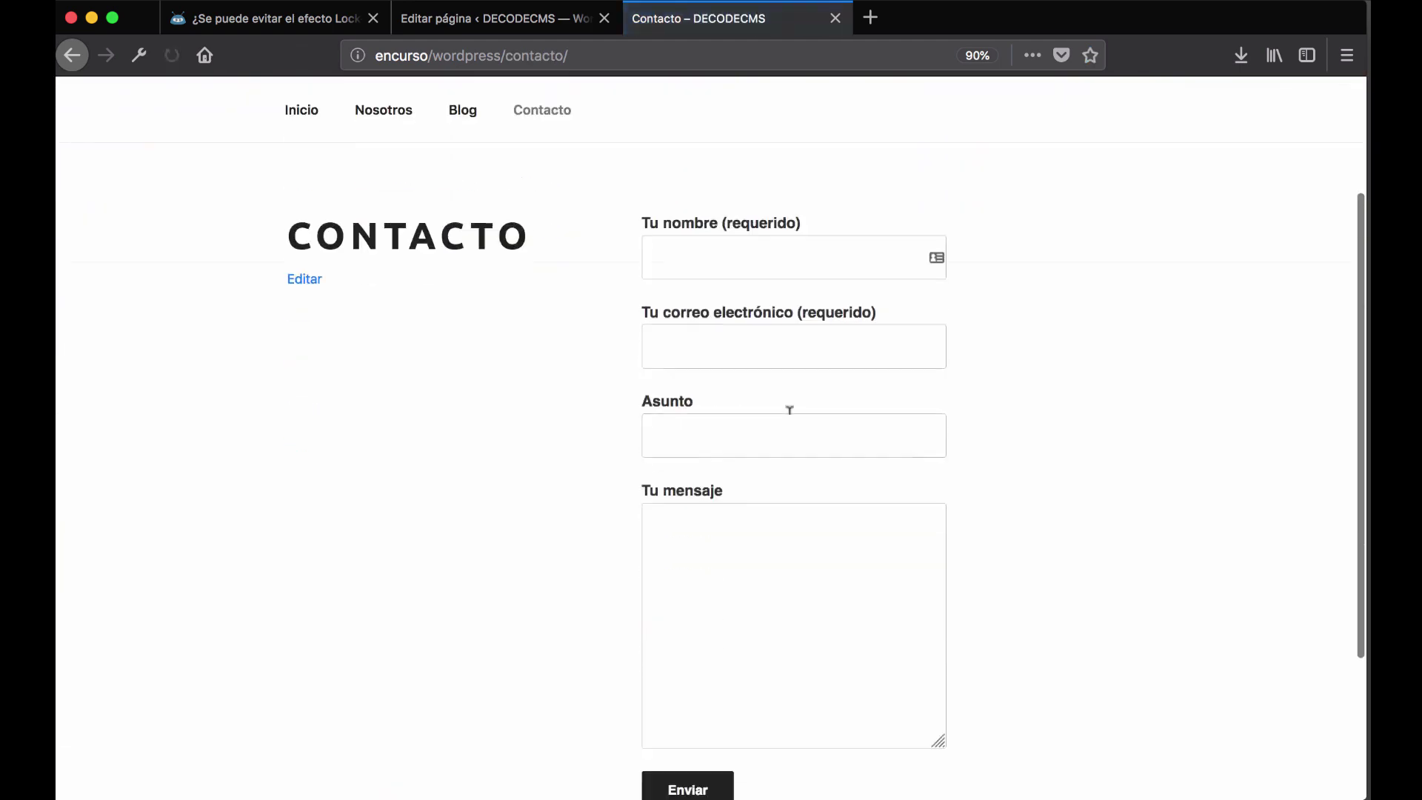
- Return to the DECODECMS dashboard and open the list of installed plugins
{"action": "left_click", "coordinate": [474, 26]}
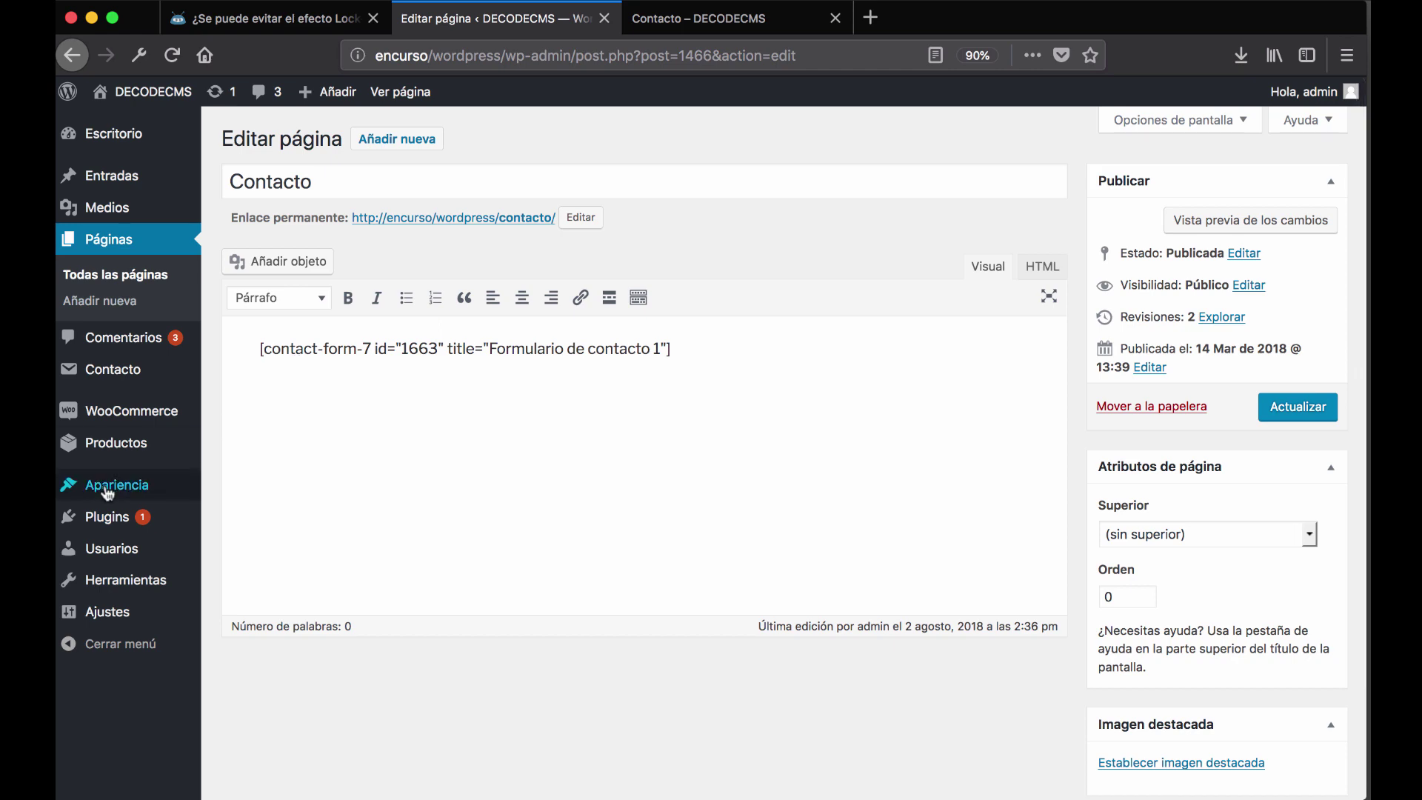
{"action": "mouse_move", "coordinate": [108, 493]}
{"action": "mouse_move", "coordinate": [126, 527]}
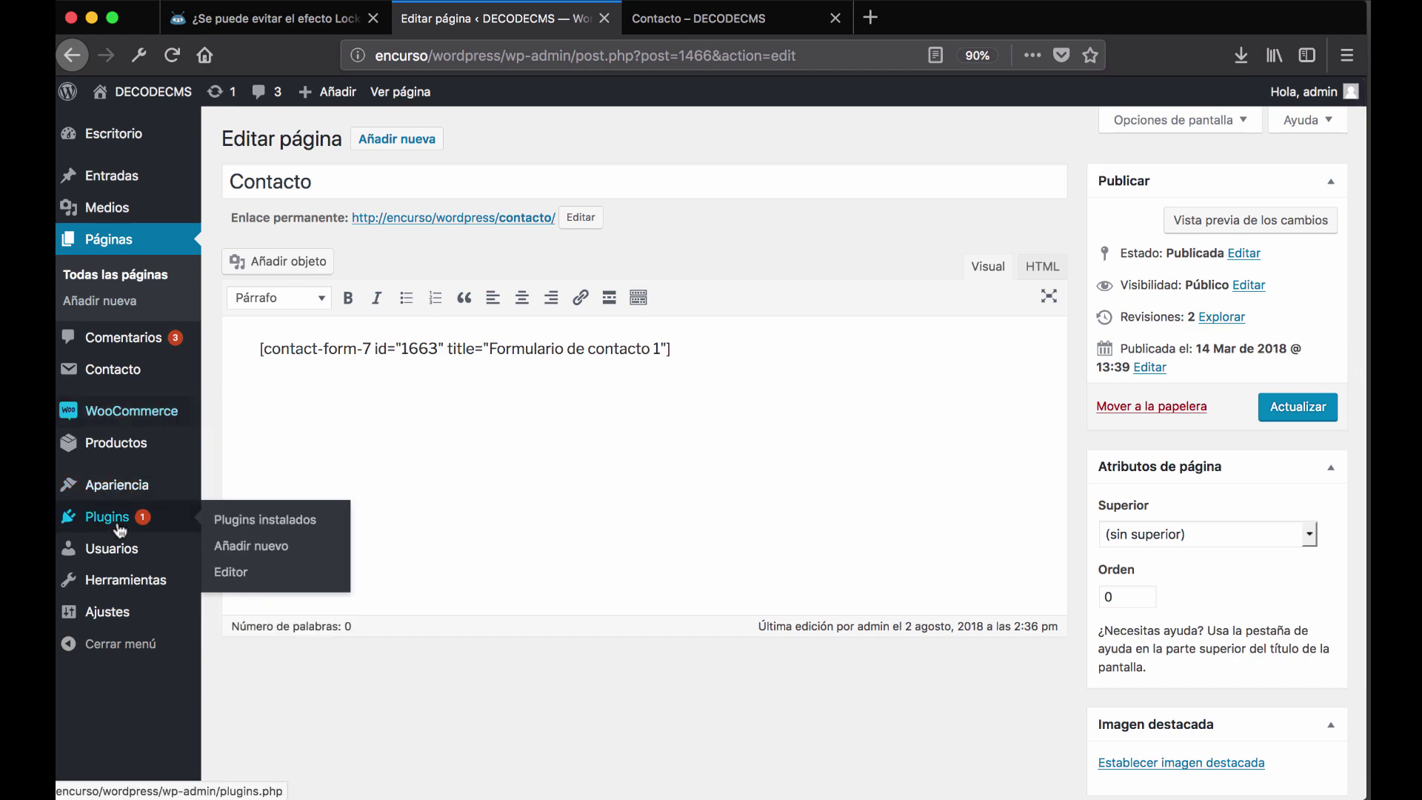
{"action": "left_click", "coordinate": [281, 521]}
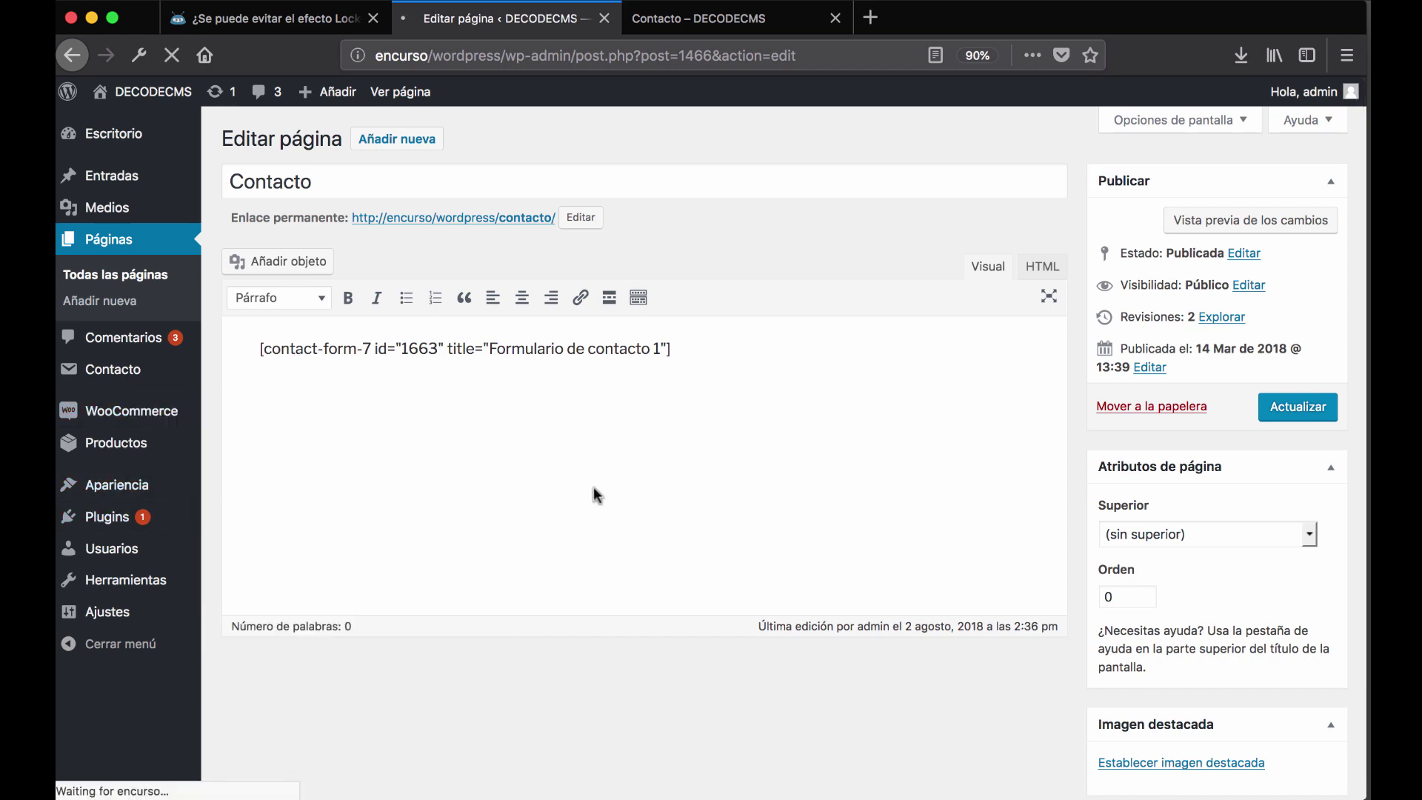
- Deactivate the Contact Form 7 plugin and reload the published Contacto page, highlighting contact-form-7 in its content
{"action": "scroll", "coordinate": [651, 456], "scroll_direction": "down", "scroll_amount": 3}
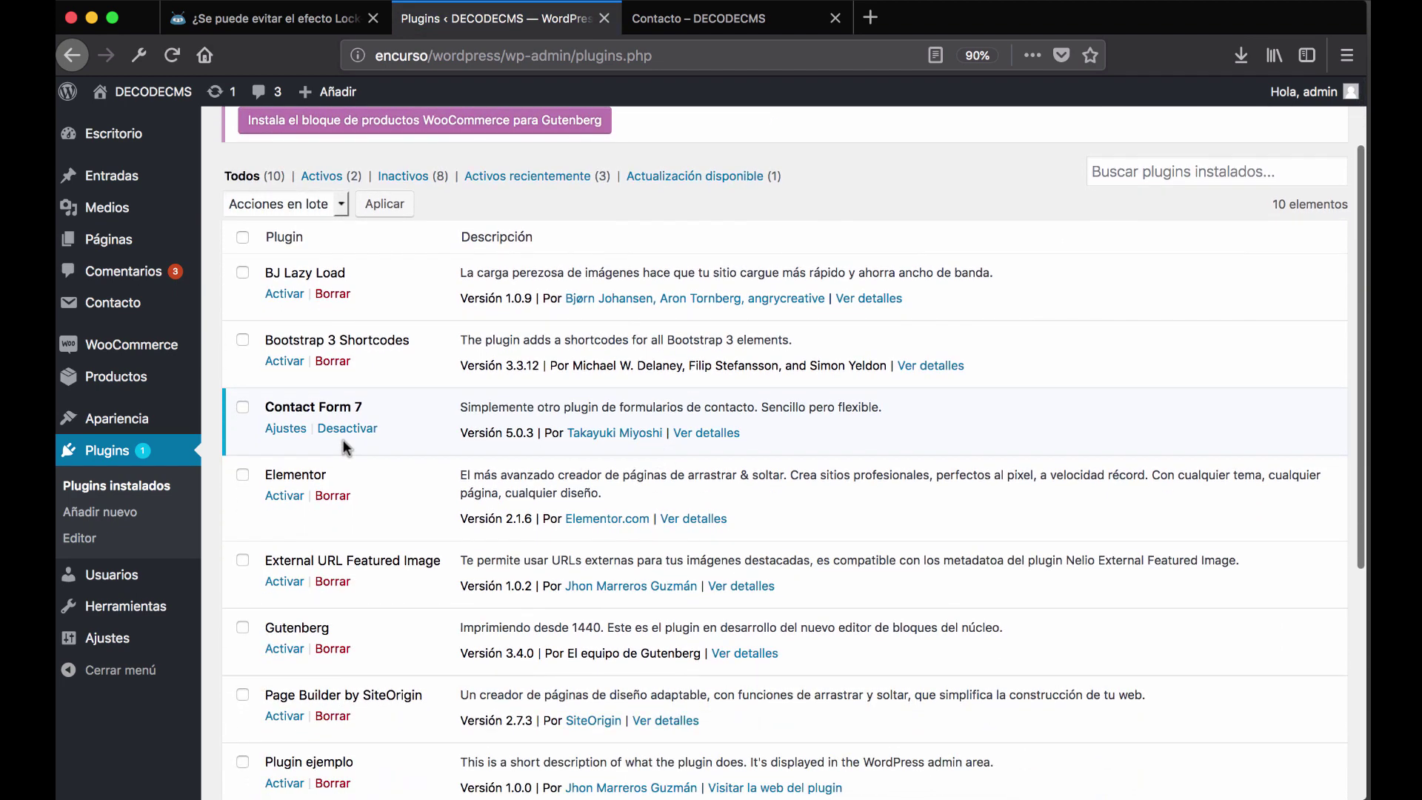
{"action": "left_click", "coordinate": [348, 430]}
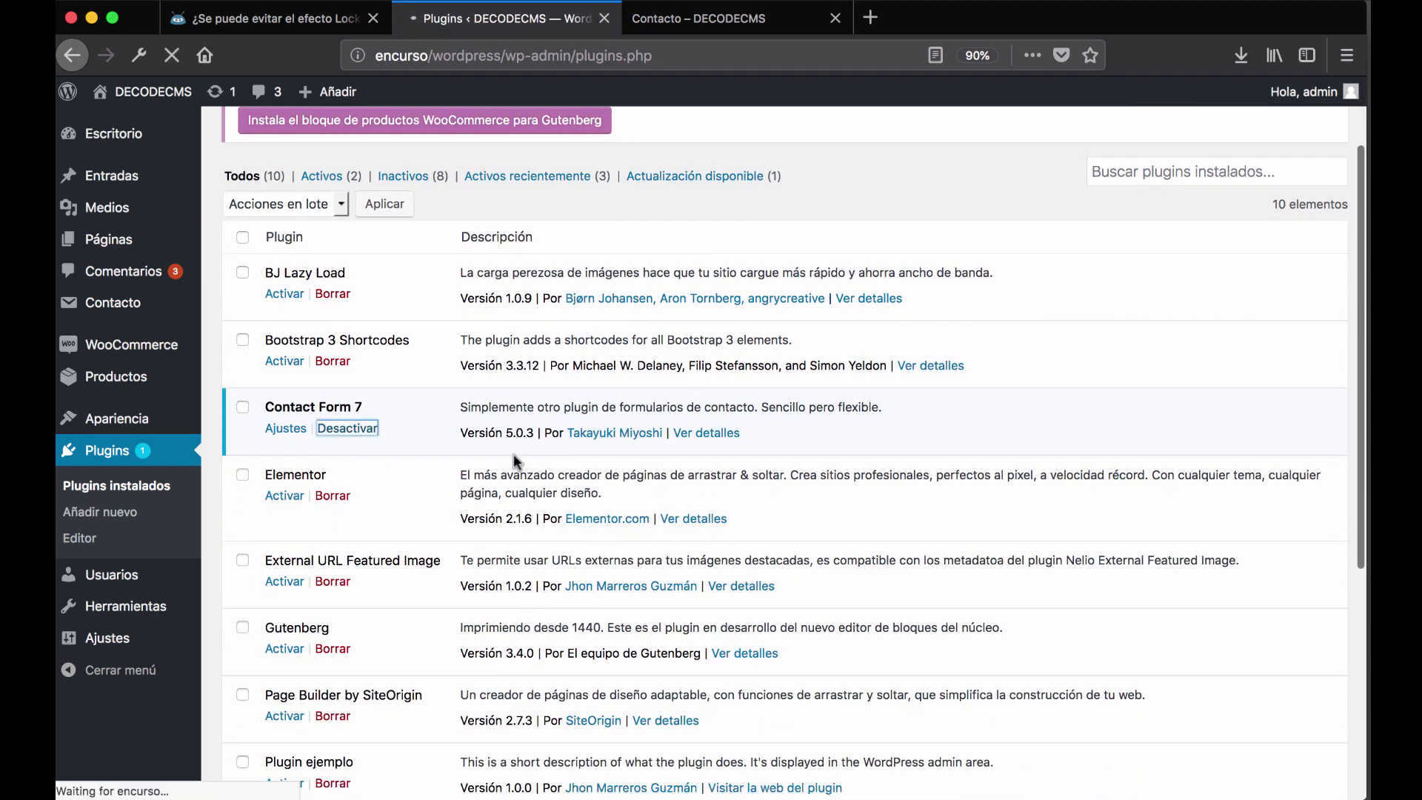
{"action": "key", "text": "ctrl+Tab"}
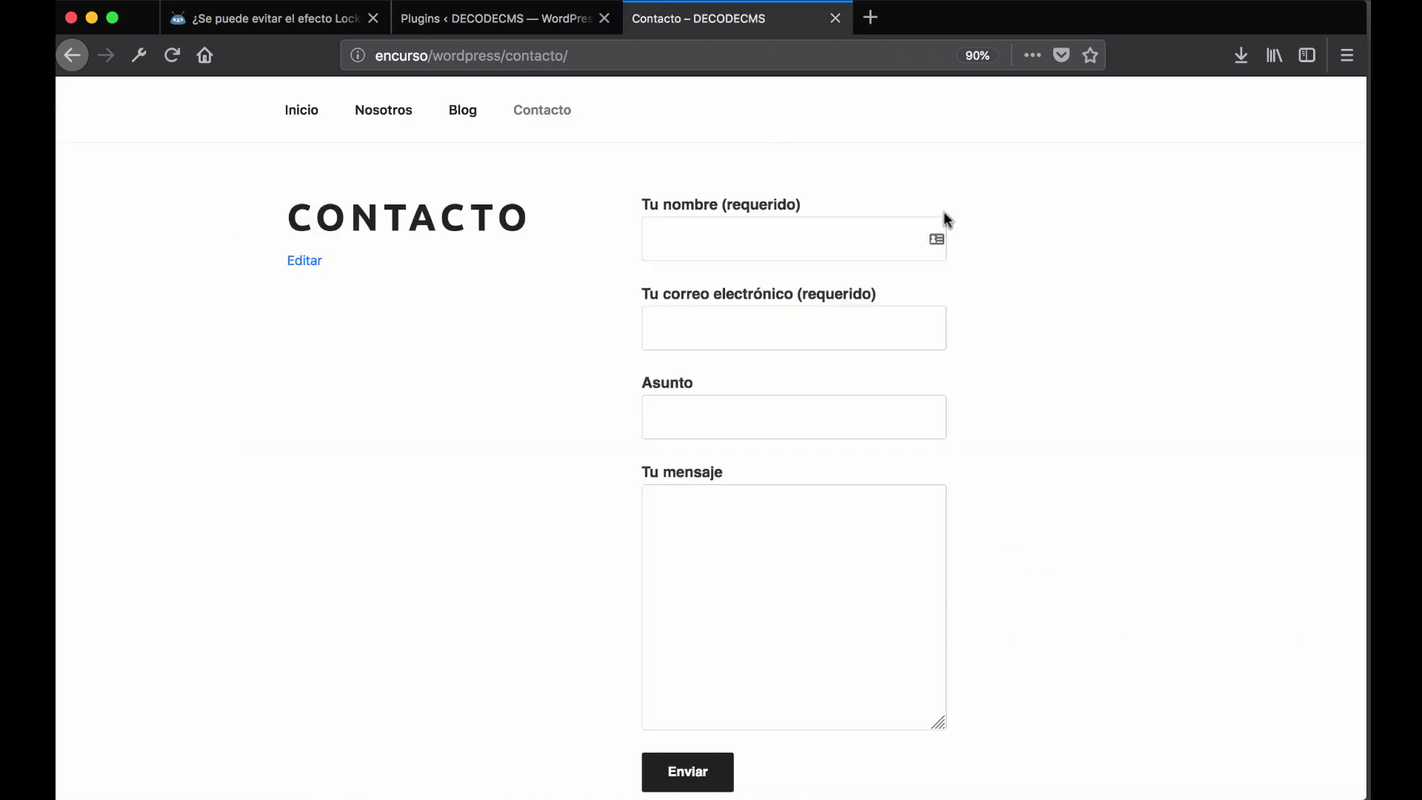
{"action": "key", "text": "super+r"}
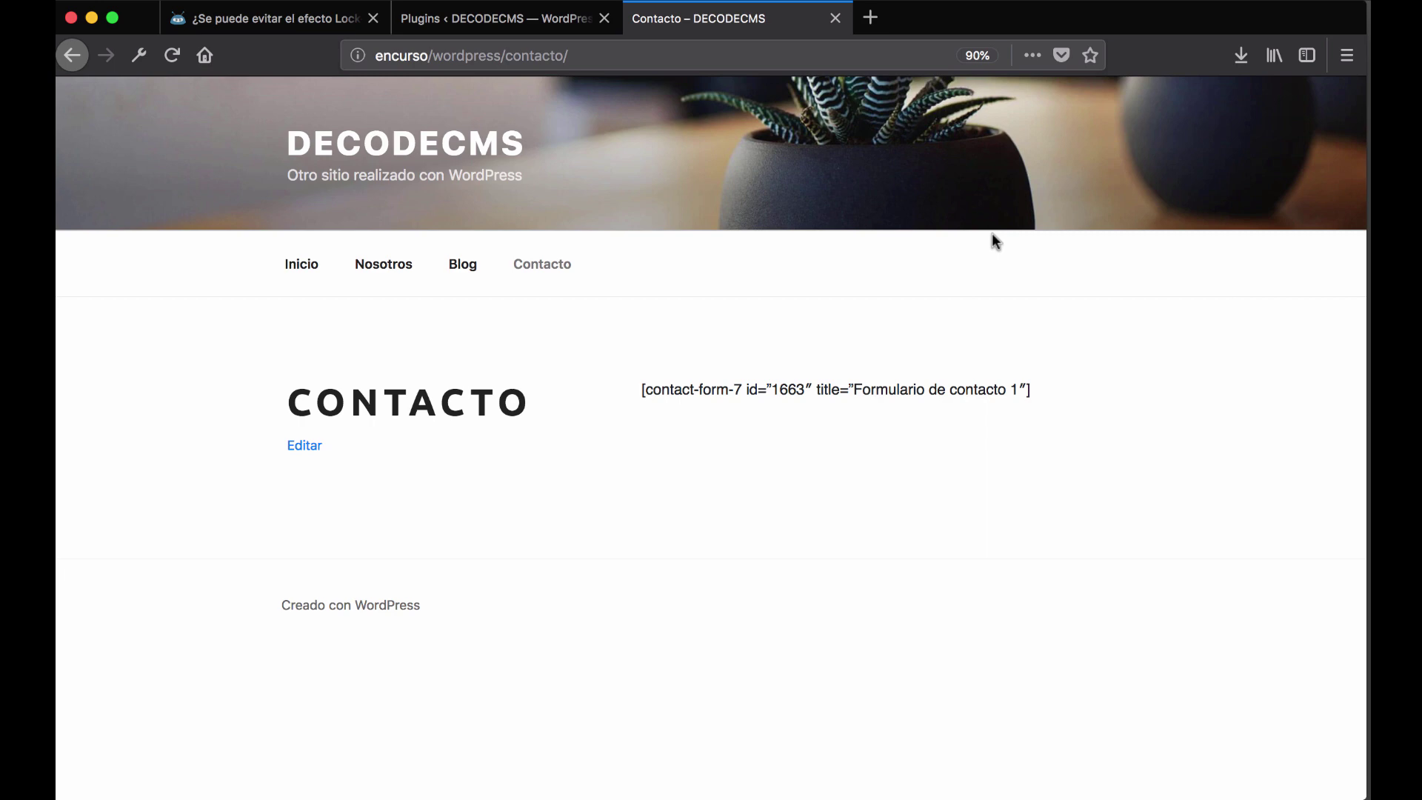
{"action": "left_click_drag", "start_coordinate": [741, 389], "coordinate": [638, 389]}
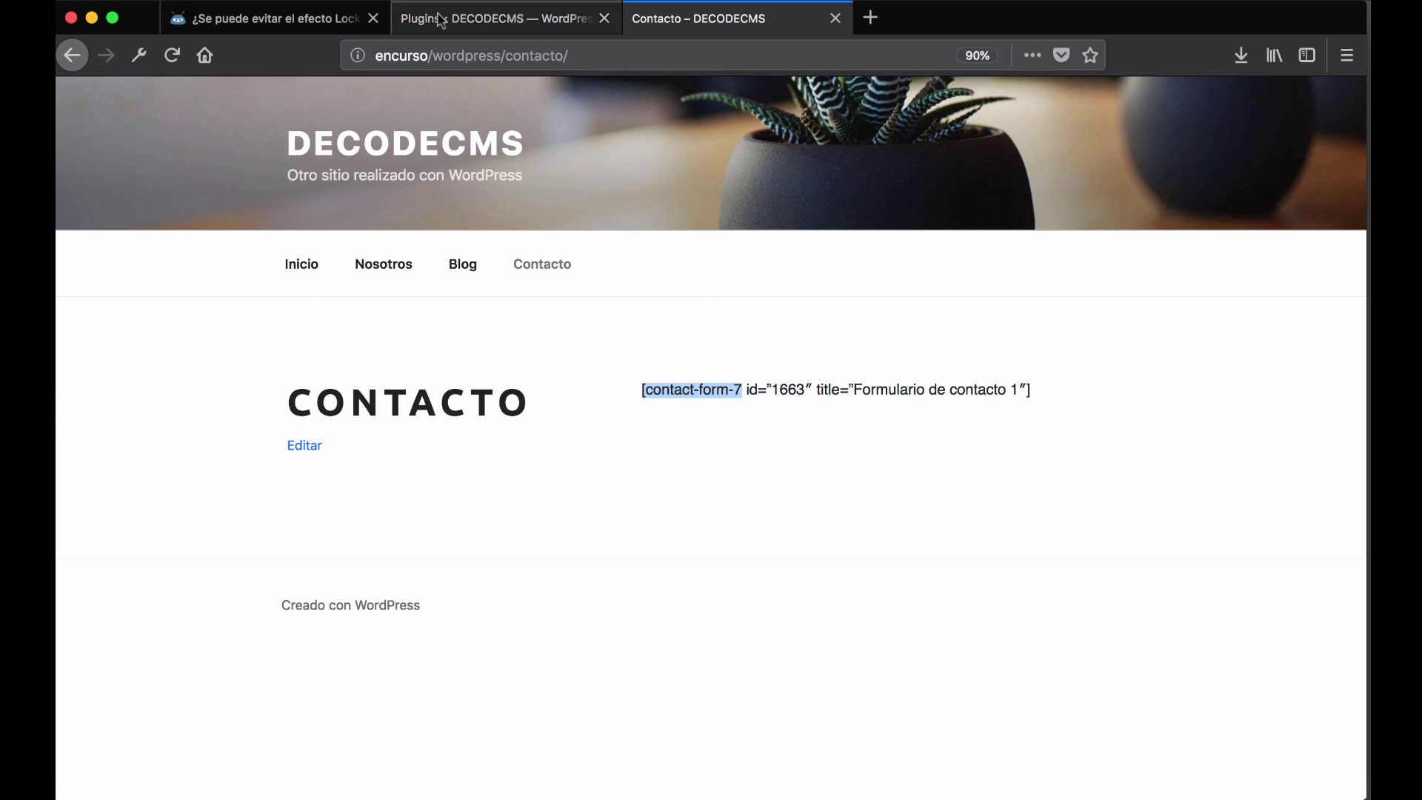
- Read the Lock-in article's sections on detecting, avoiding and reducing the effect in themes and plugins, through to the conclusion
{"action": "left_click", "coordinate": [337, 19]}
{"action": "scroll", "coordinate": [729, 274], "scroll_direction": "down", "scroll_amount": 10}
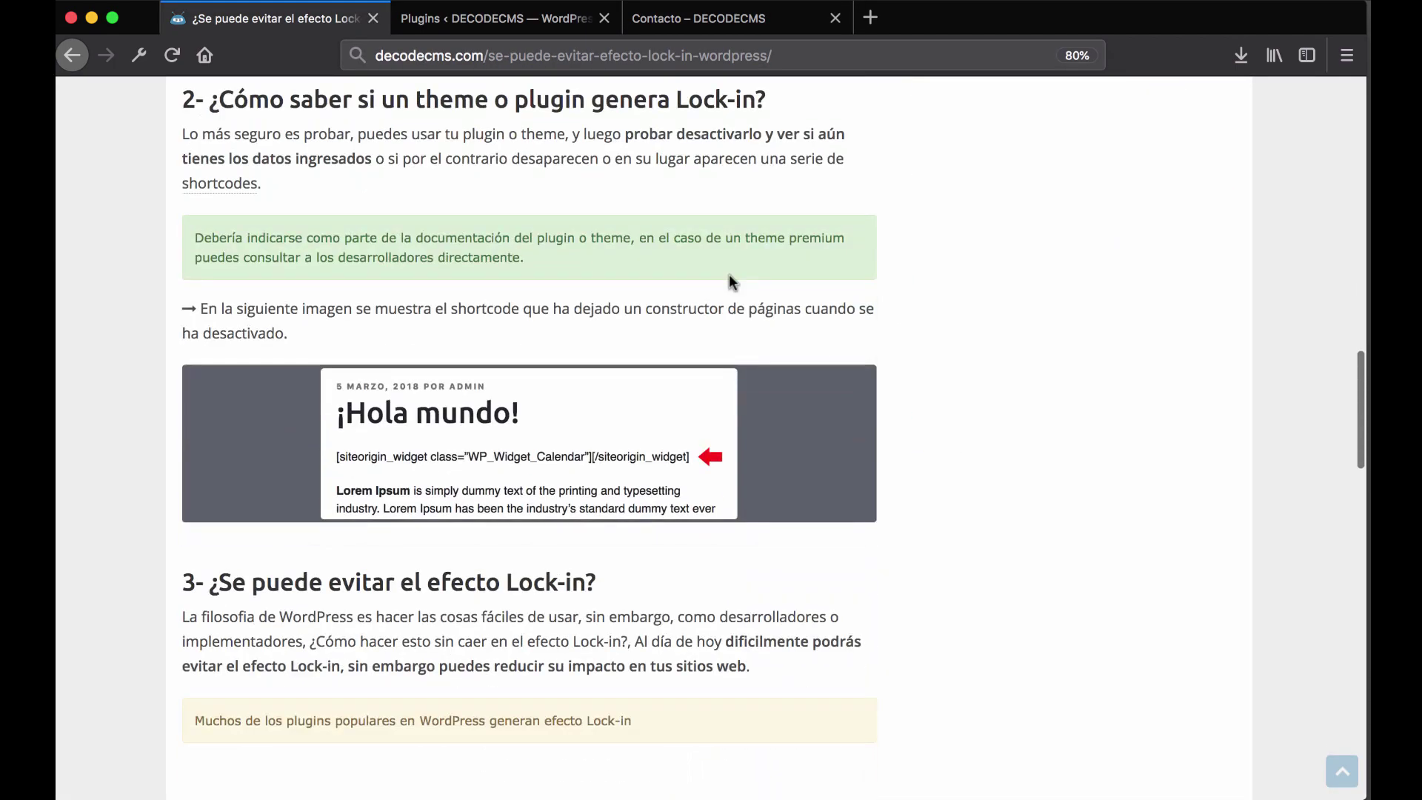
{"action": "scroll", "coordinate": [729, 283], "scroll_direction": "up", "scroll_amount": 1}
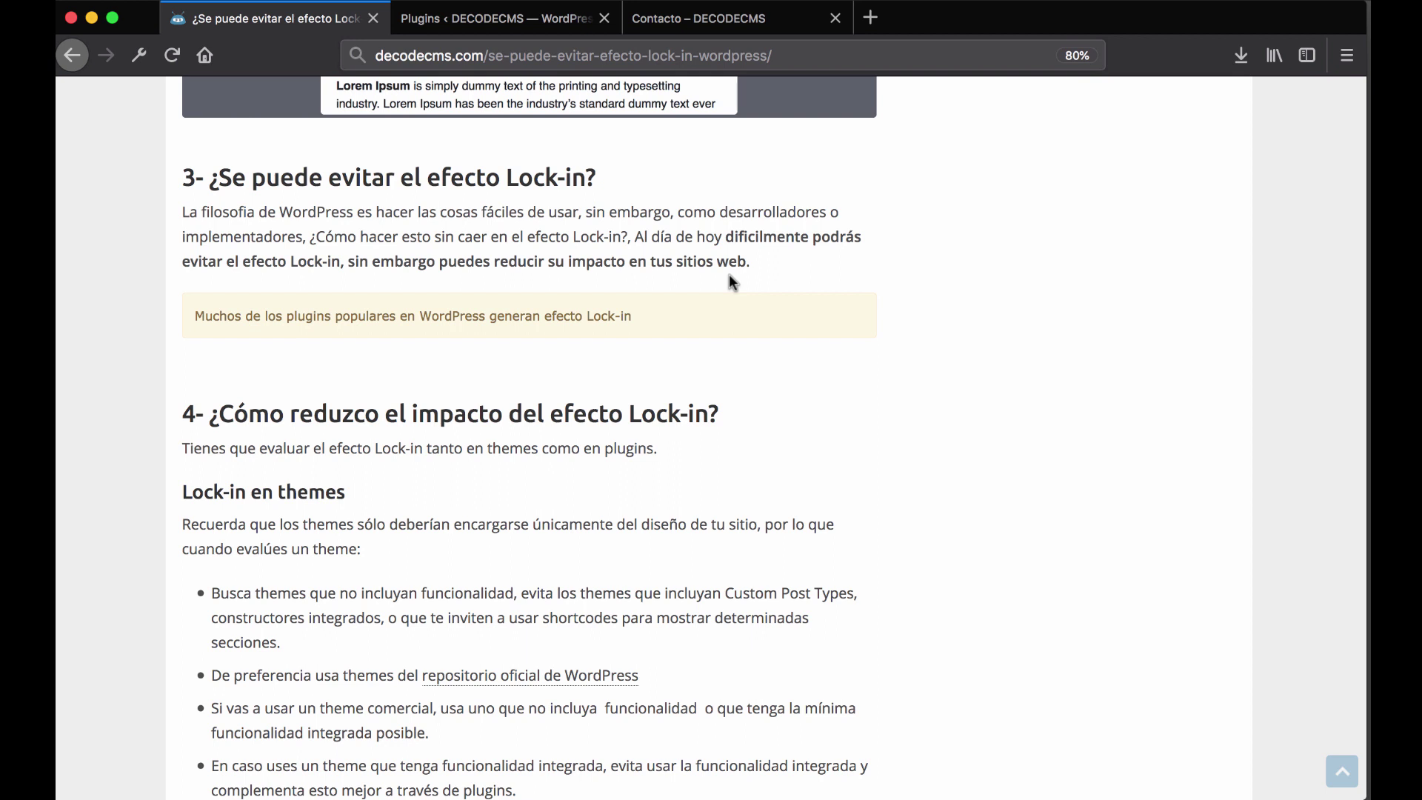
{"action": "scroll", "coordinate": [730, 282], "scroll_direction": "down", "scroll_amount": 5}
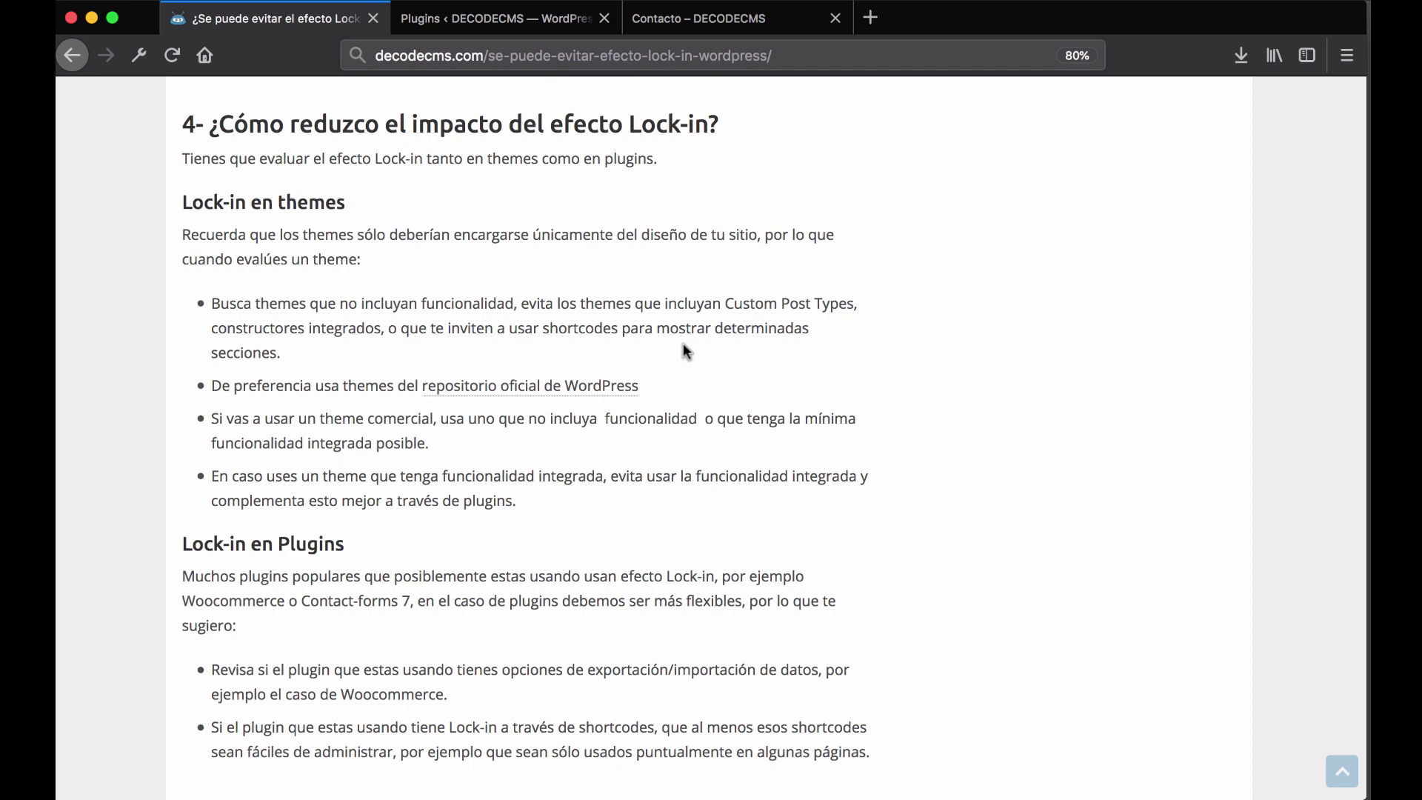
{"action": "scroll", "coordinate": [709, 326], "scroll_direction": "down", "scroll_amount": 5}
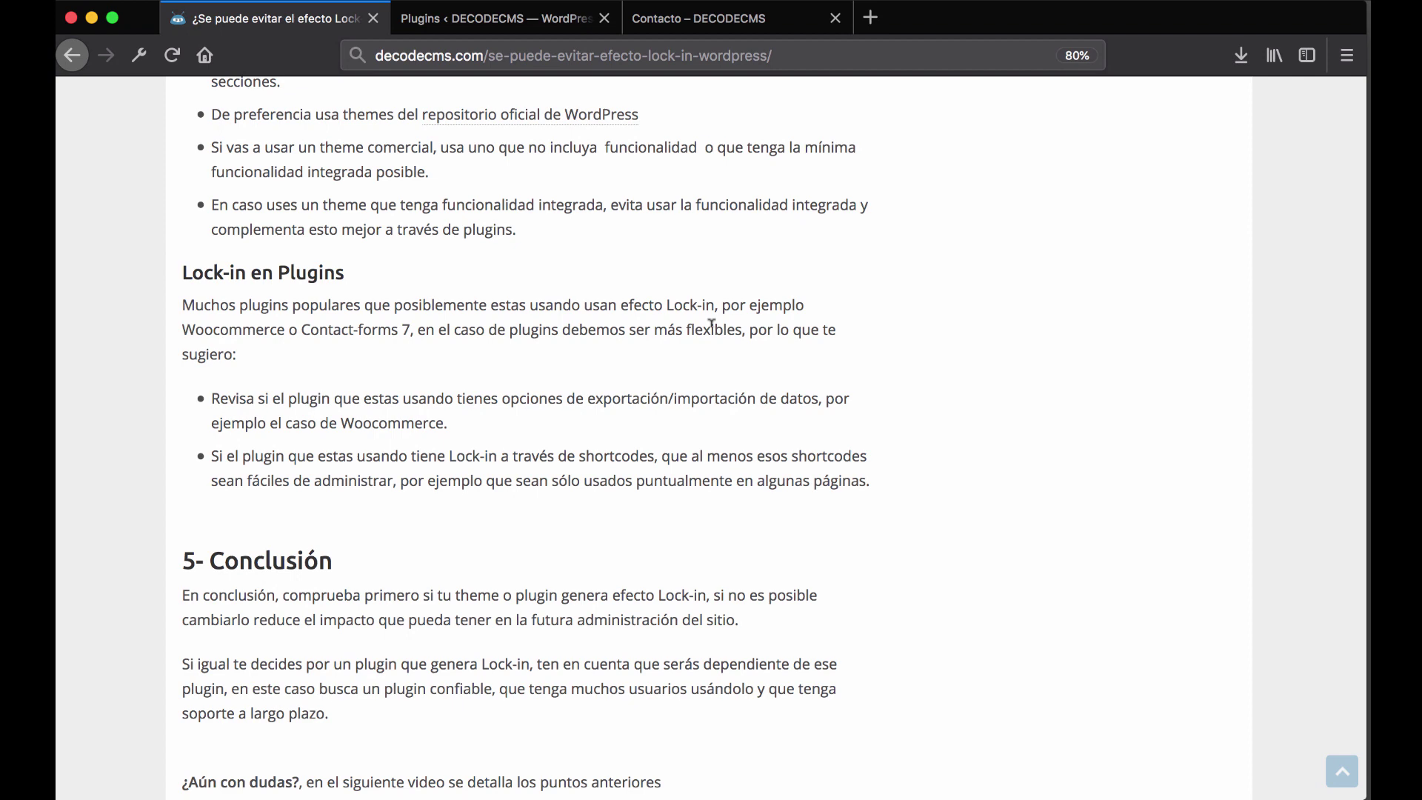
- Return to the DECODECMS dashboard and open the WooCommerce orders page
{"action": "left_click", "coordinate": [549, 18]}
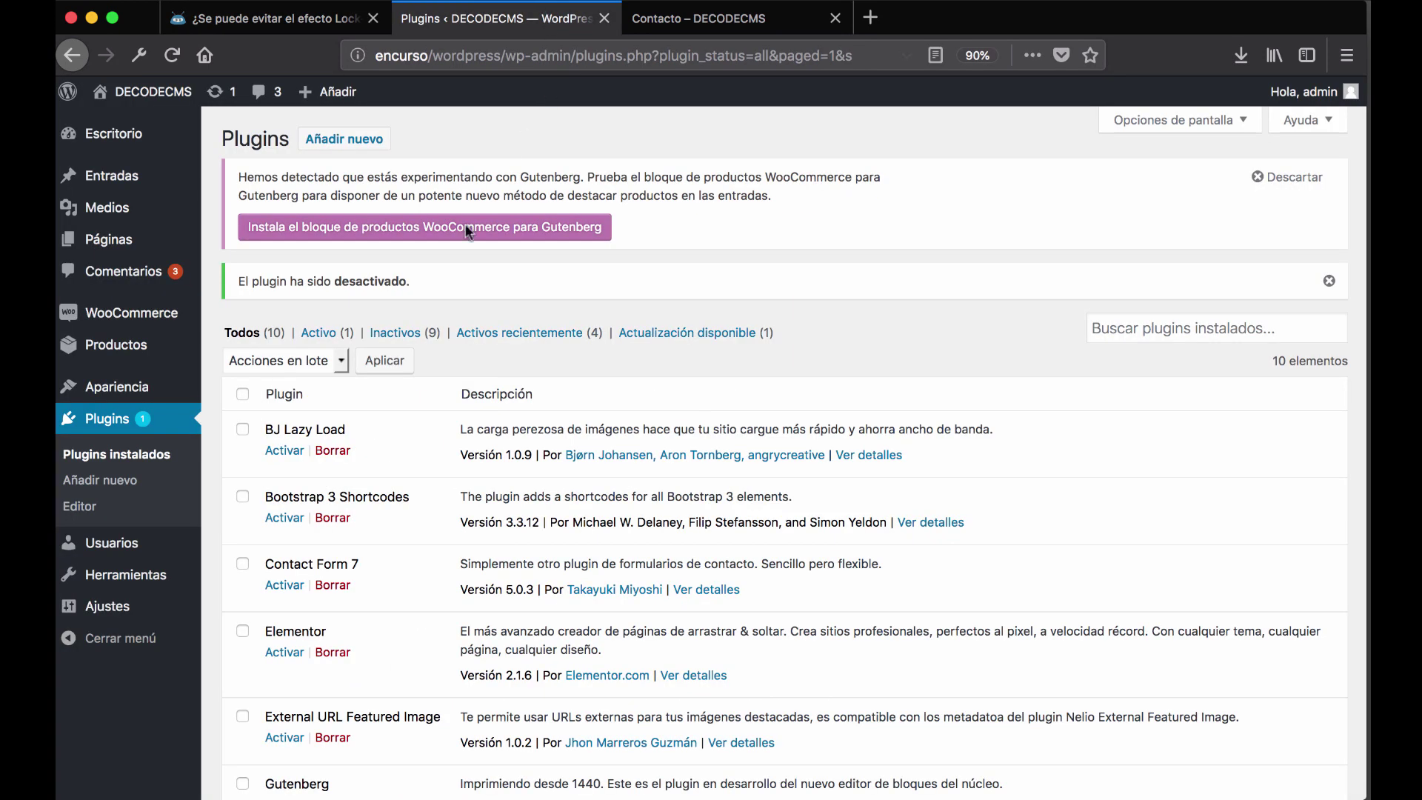
{"action": "mouse_move", "coordinate": [143, 326]}
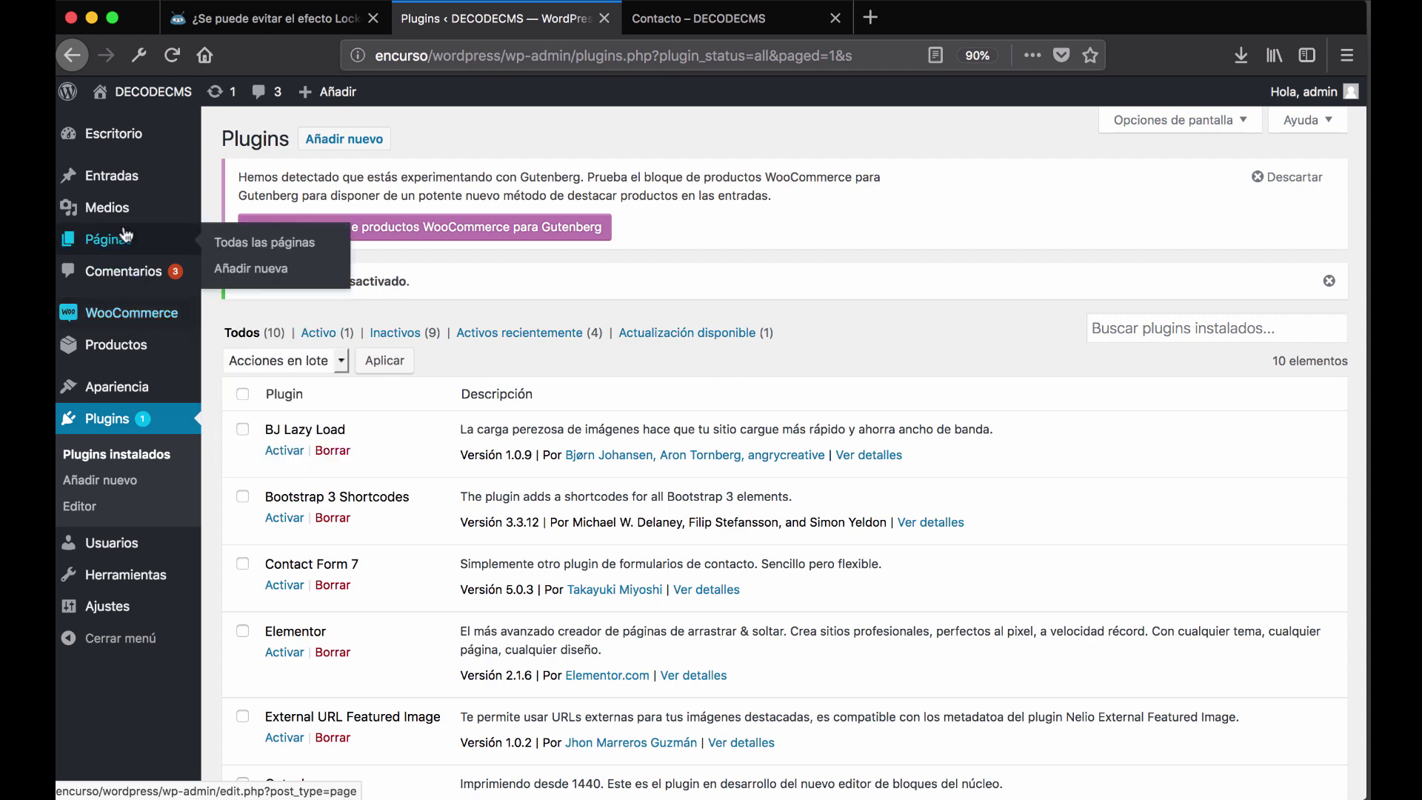
{"action": "left_click", "coordinate": [123, 313]}
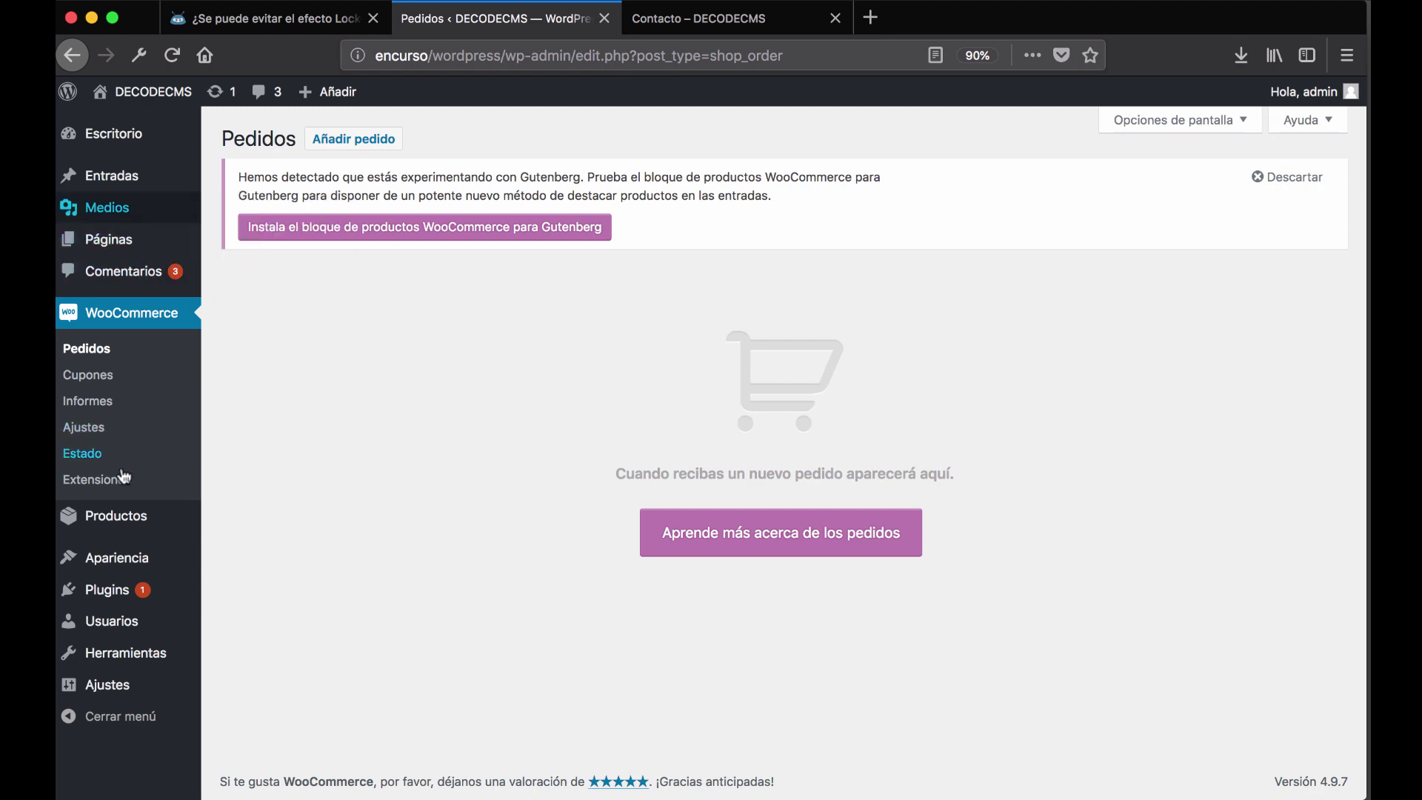
- Reactivate the Contact Form 7 plugin from the list of installed plugins
{"action": "mouse_move", "coordinate": [119, 596]}
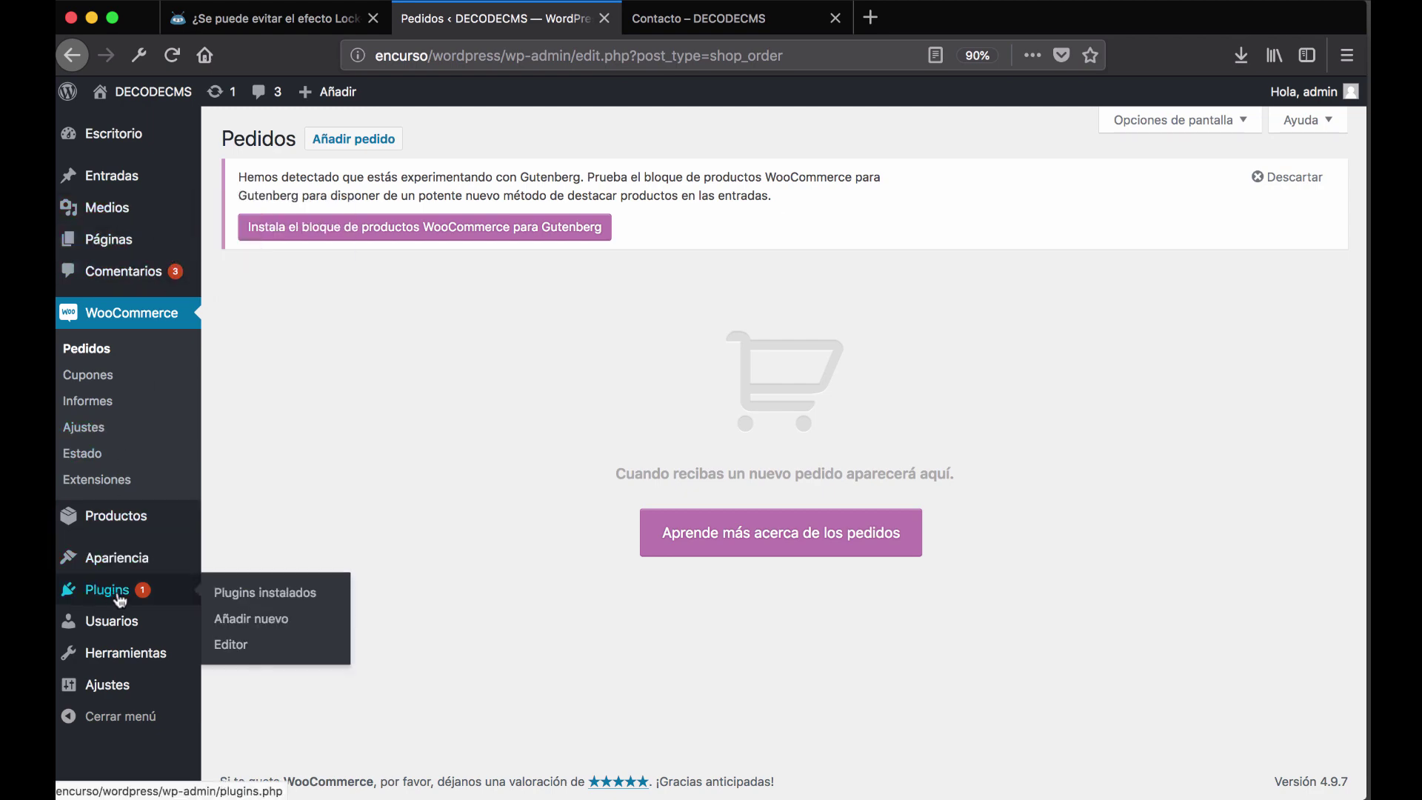
{"action": "left_click", "coordinate": [234, 595]}
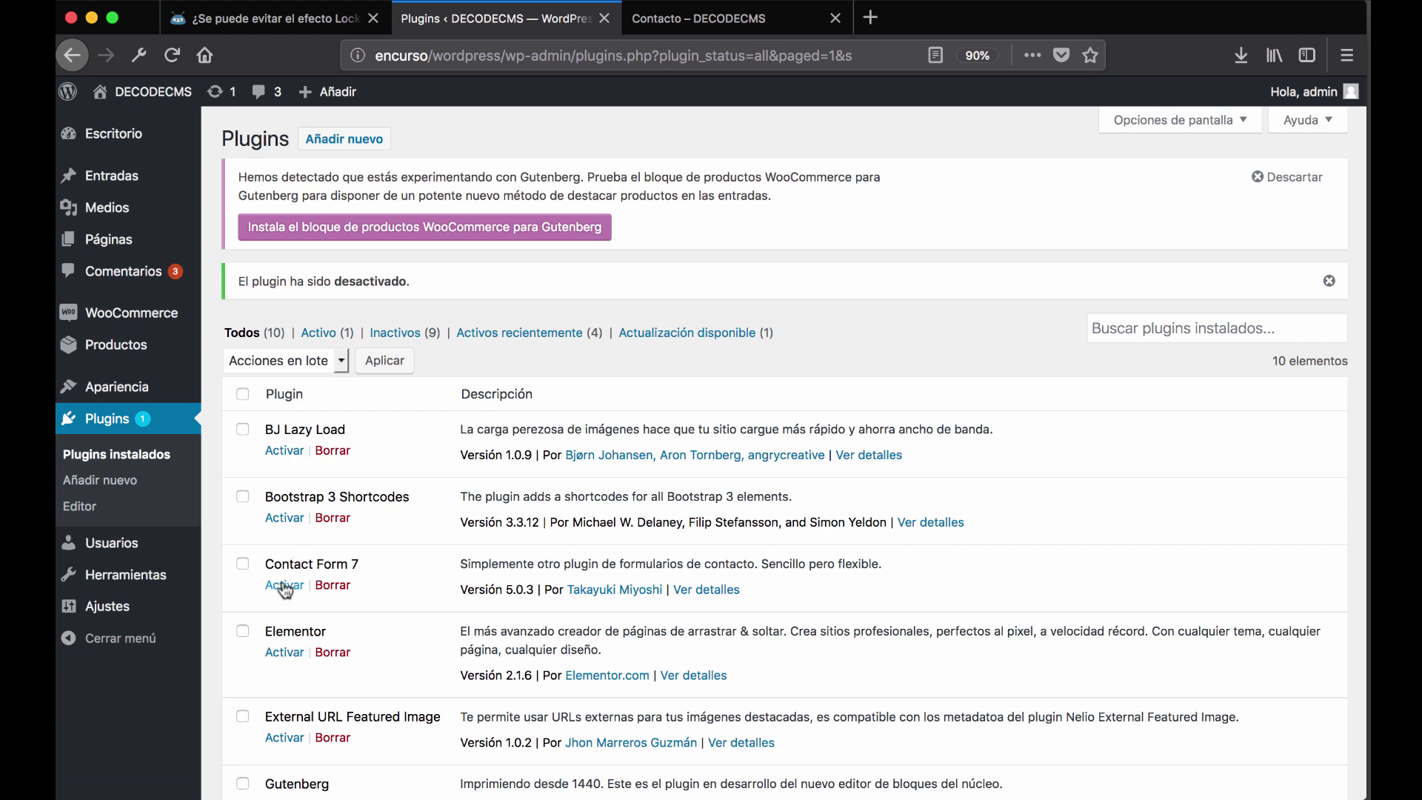
{"action": "left_click", "coordinate": [285, 586]}
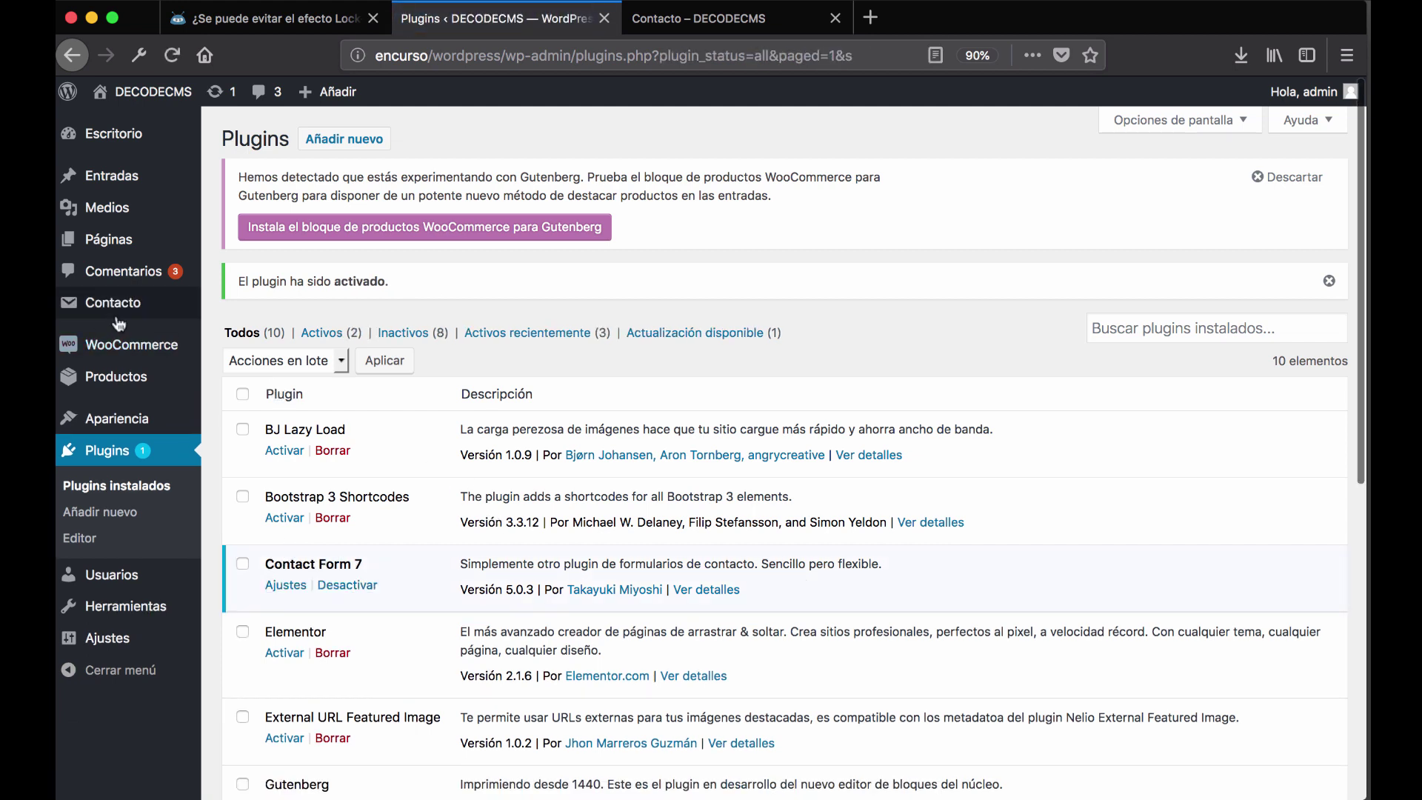
- Open the Contacto page for editing from the list of all pages and select its contact form shortcode
{"action": "mouse_move", "coordinate": [128, 247]}
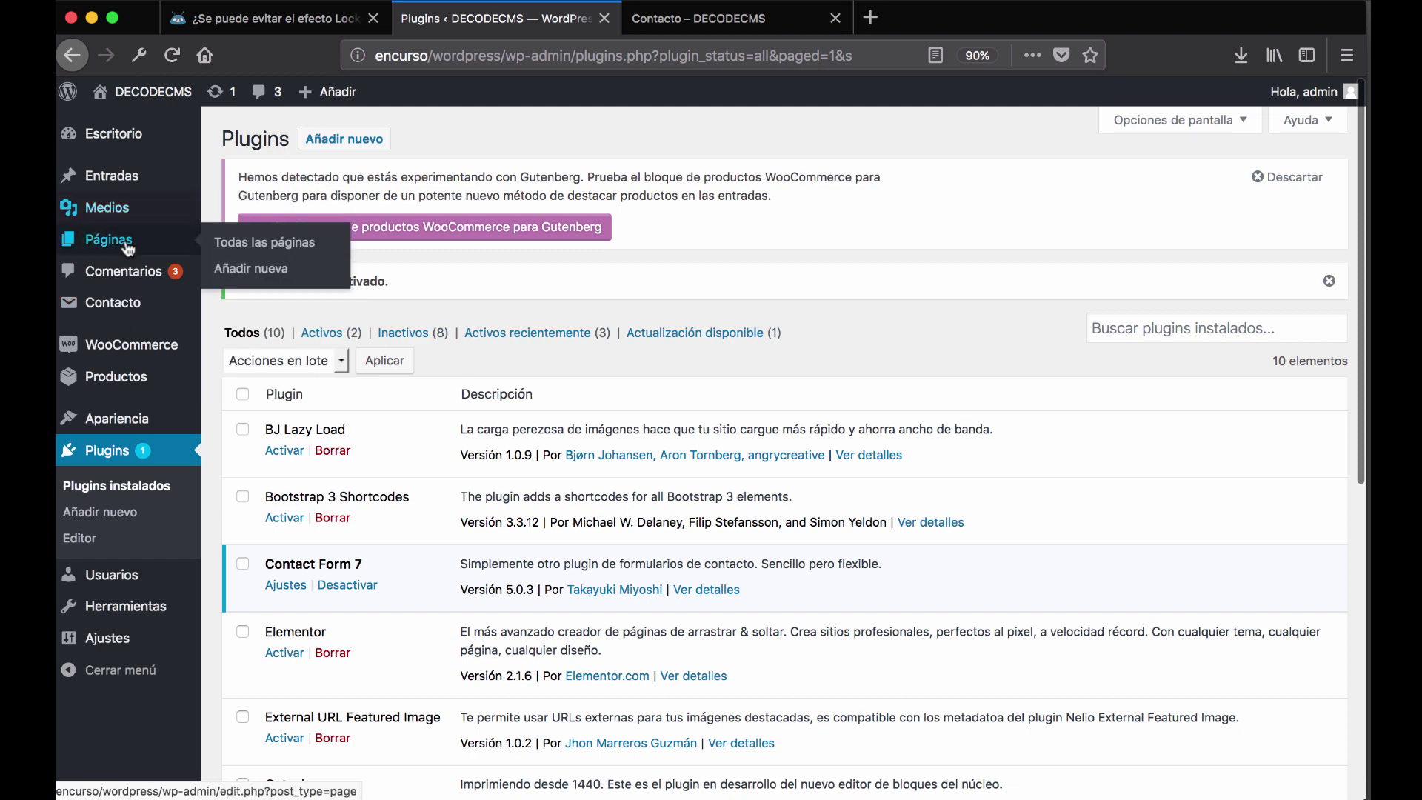
{"action": "left_click", "coordinate": [244, 251]}
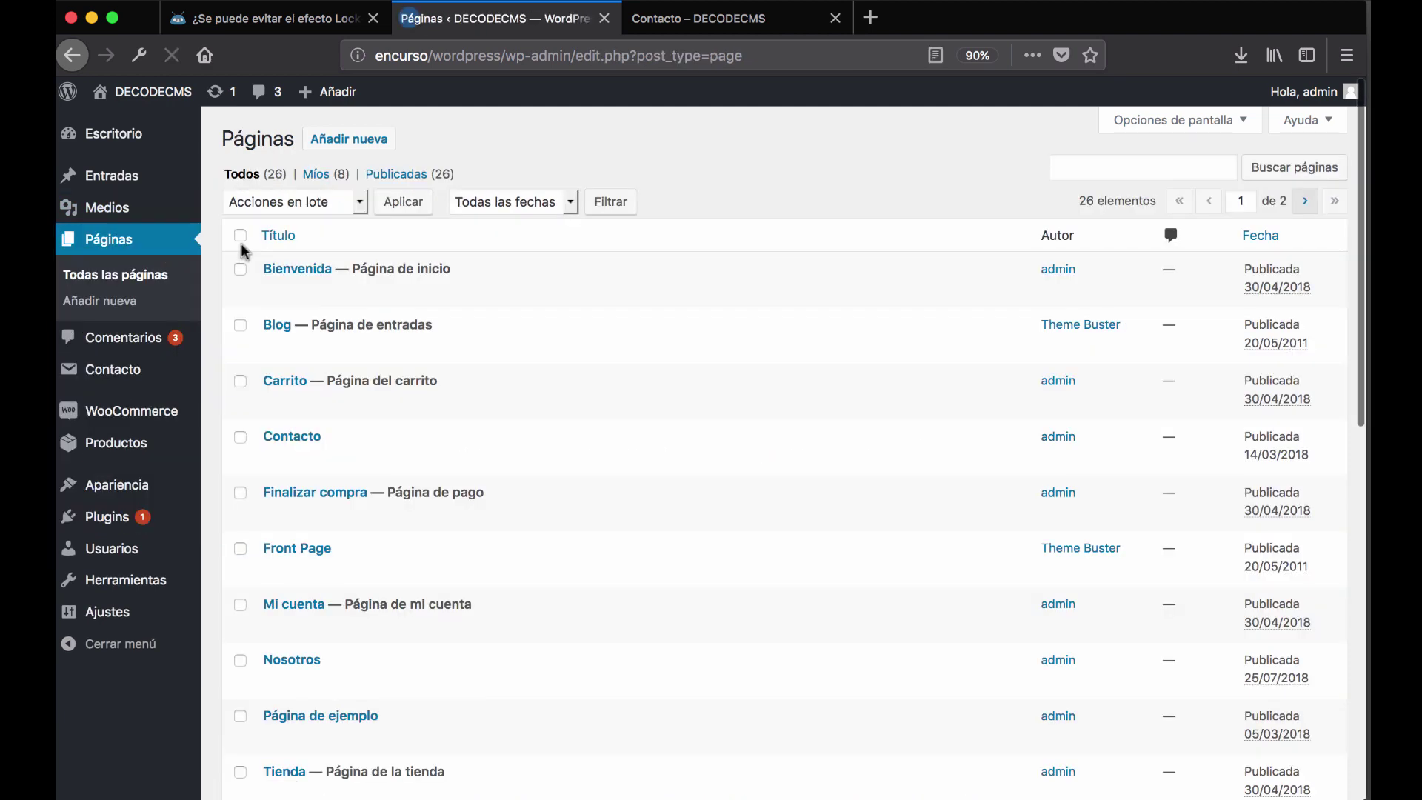
{"action": "left_click", "coordinate": [292, 438]}
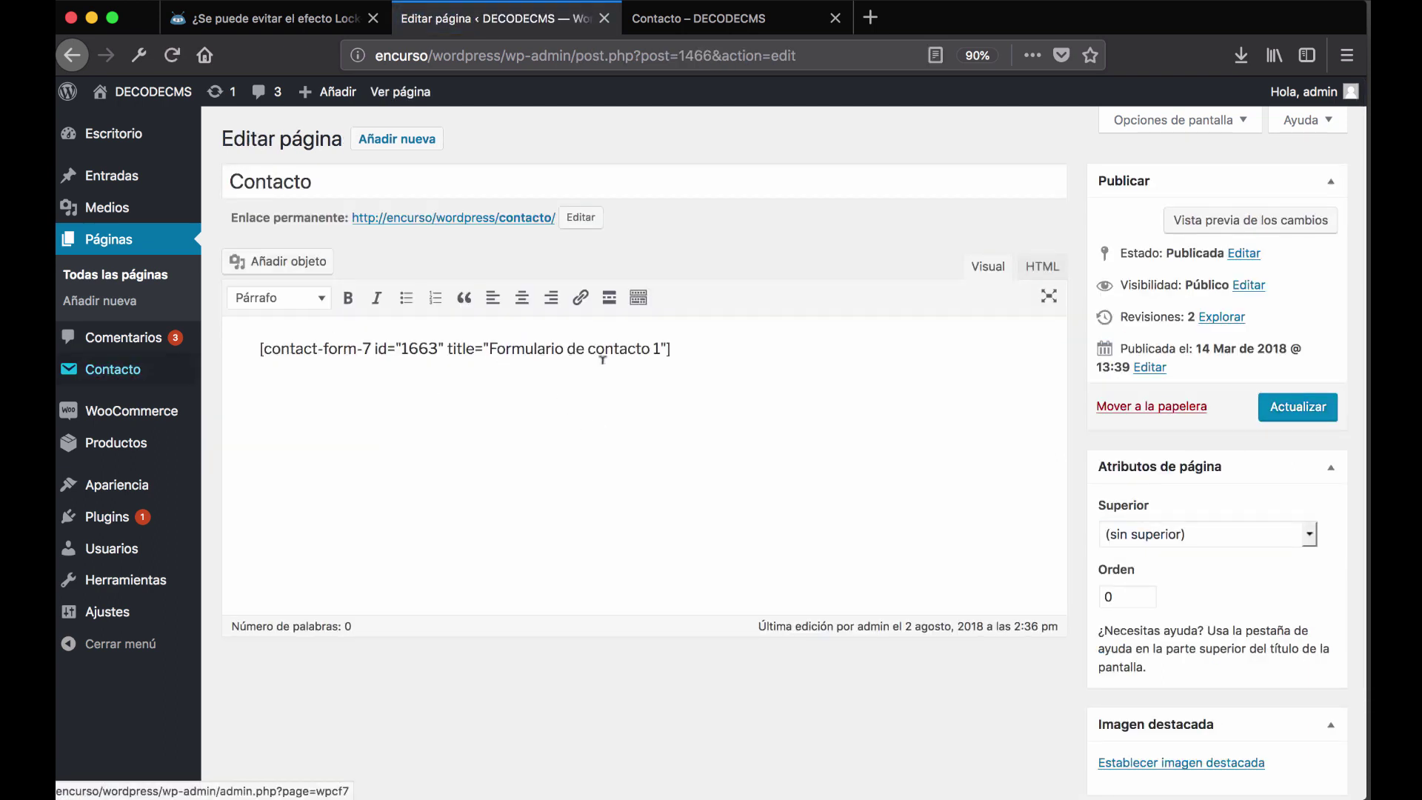
{"action": "left_click", "coordinate": [691, 348]}
{"action": "triple_click", "coordinate": [691, 347]}
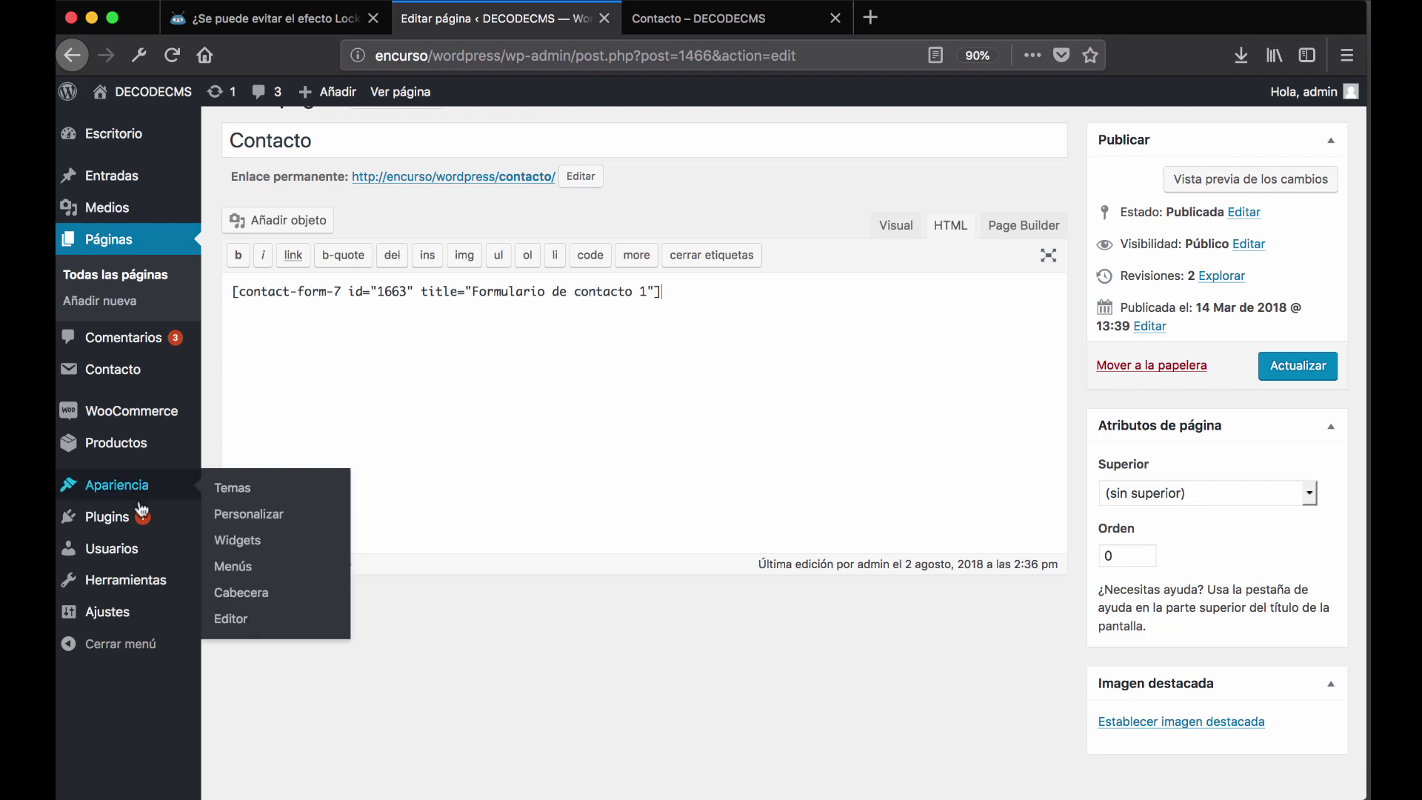
- Open the installed plugins list and review the page builder entries, such as Elementor and Page Builder by SiteOrigin
{"action": "left_click", "coordinate": [111, 518]}
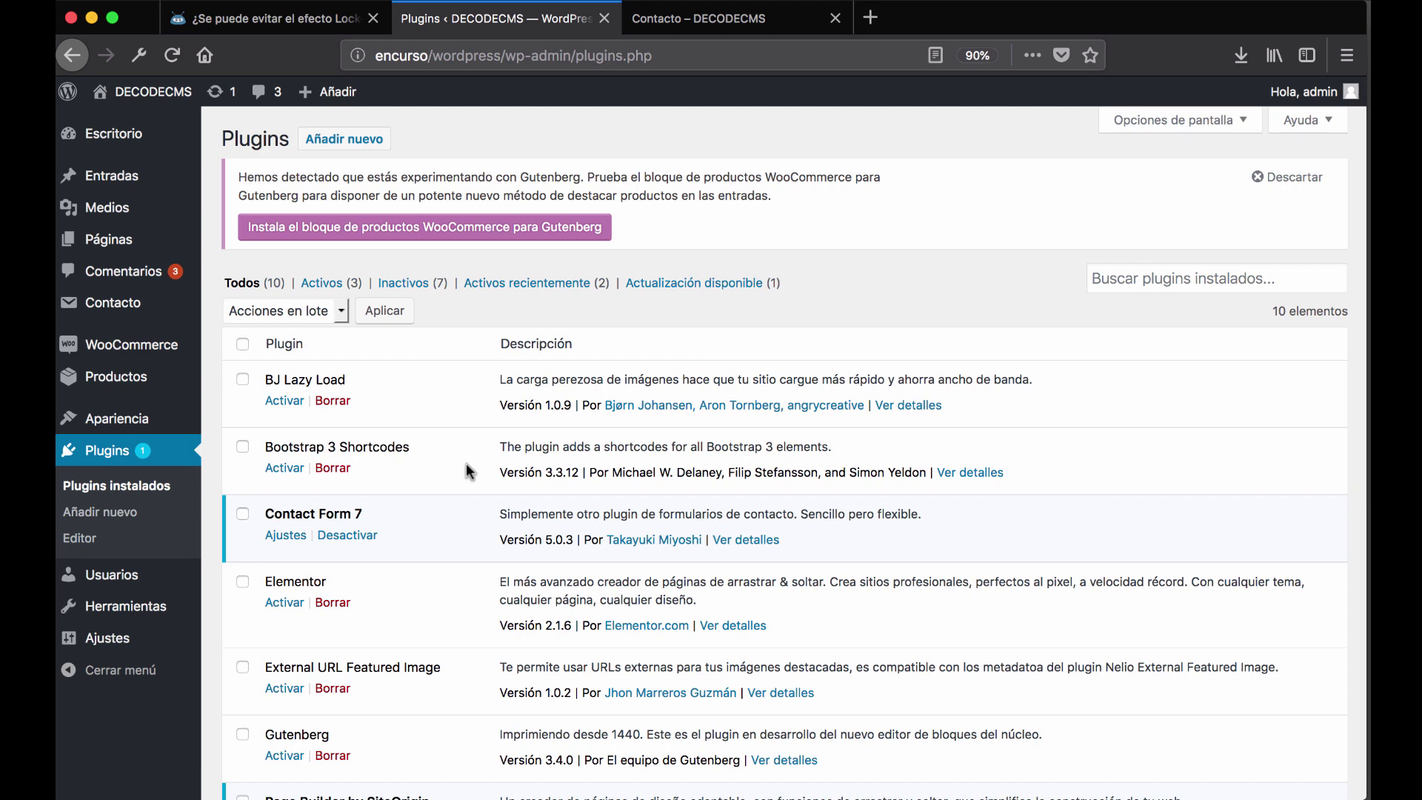
{"action": "scroll", "coordinate": [467, 471], "scroll_direction": "down", "scroll_amount": 1}
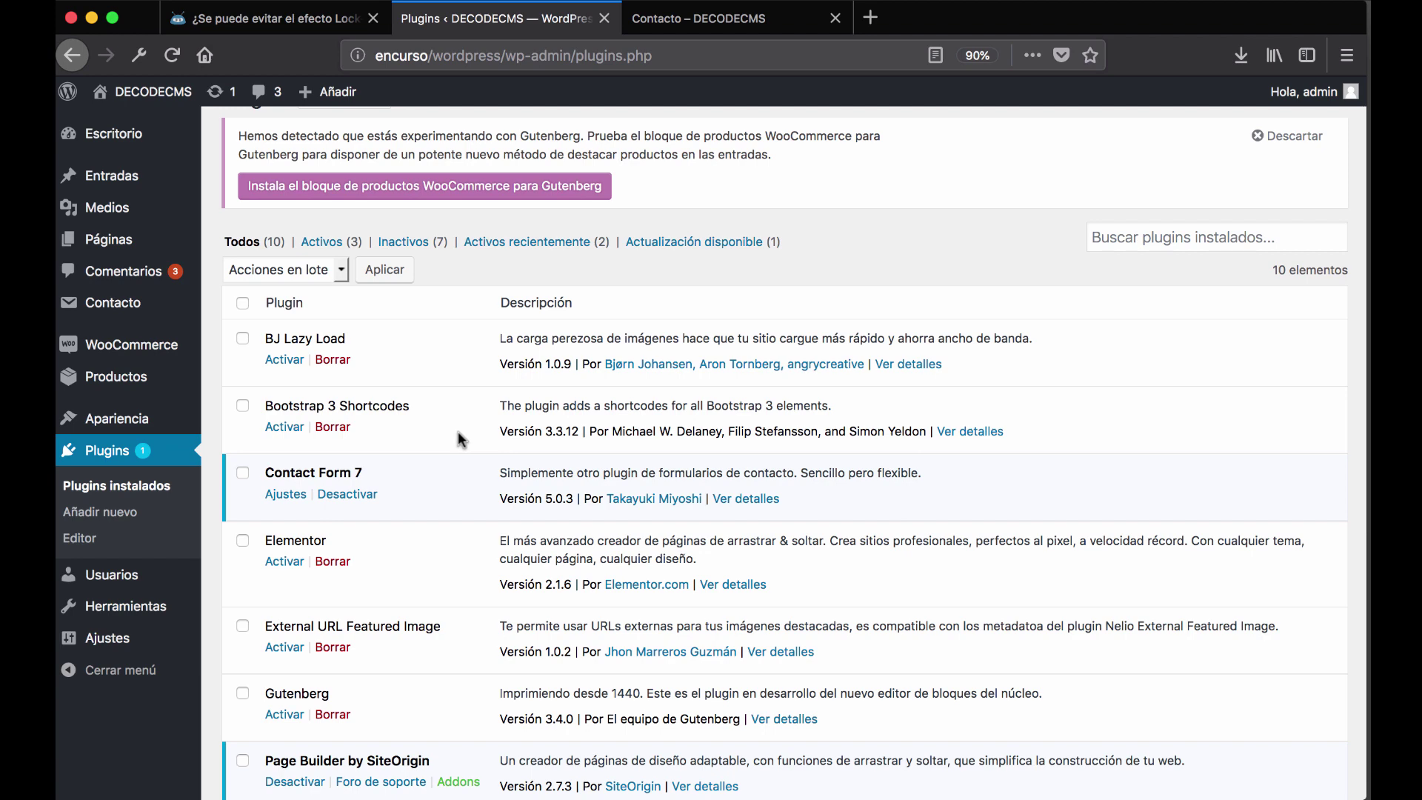
{"action": "scroll", "coordinate": [459, 439], "scroll_direction": "down", "scroll_amount": 4}
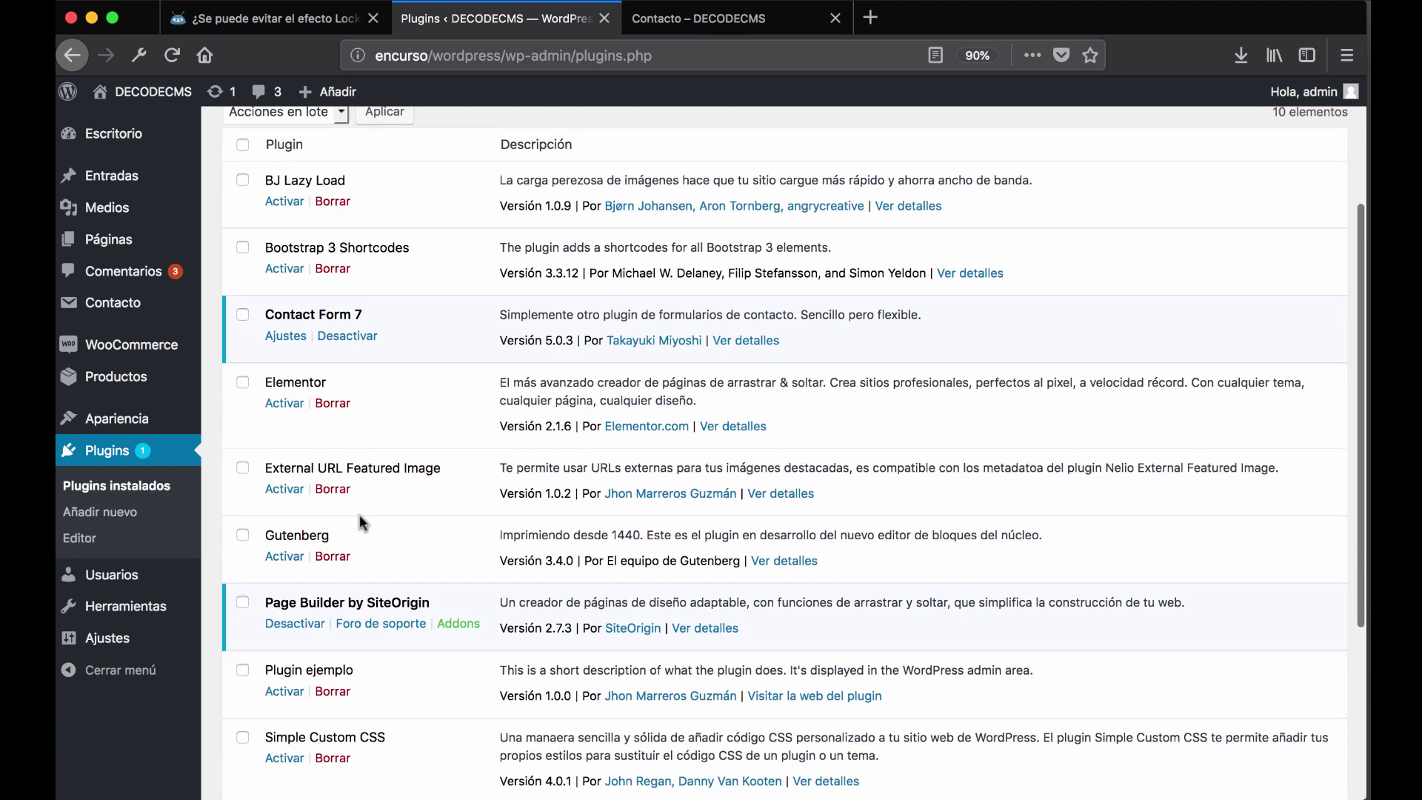
{"action": "scroll", "coordinate": [364, 522], "scroll_direction": "down", "scroll_amount": 3}
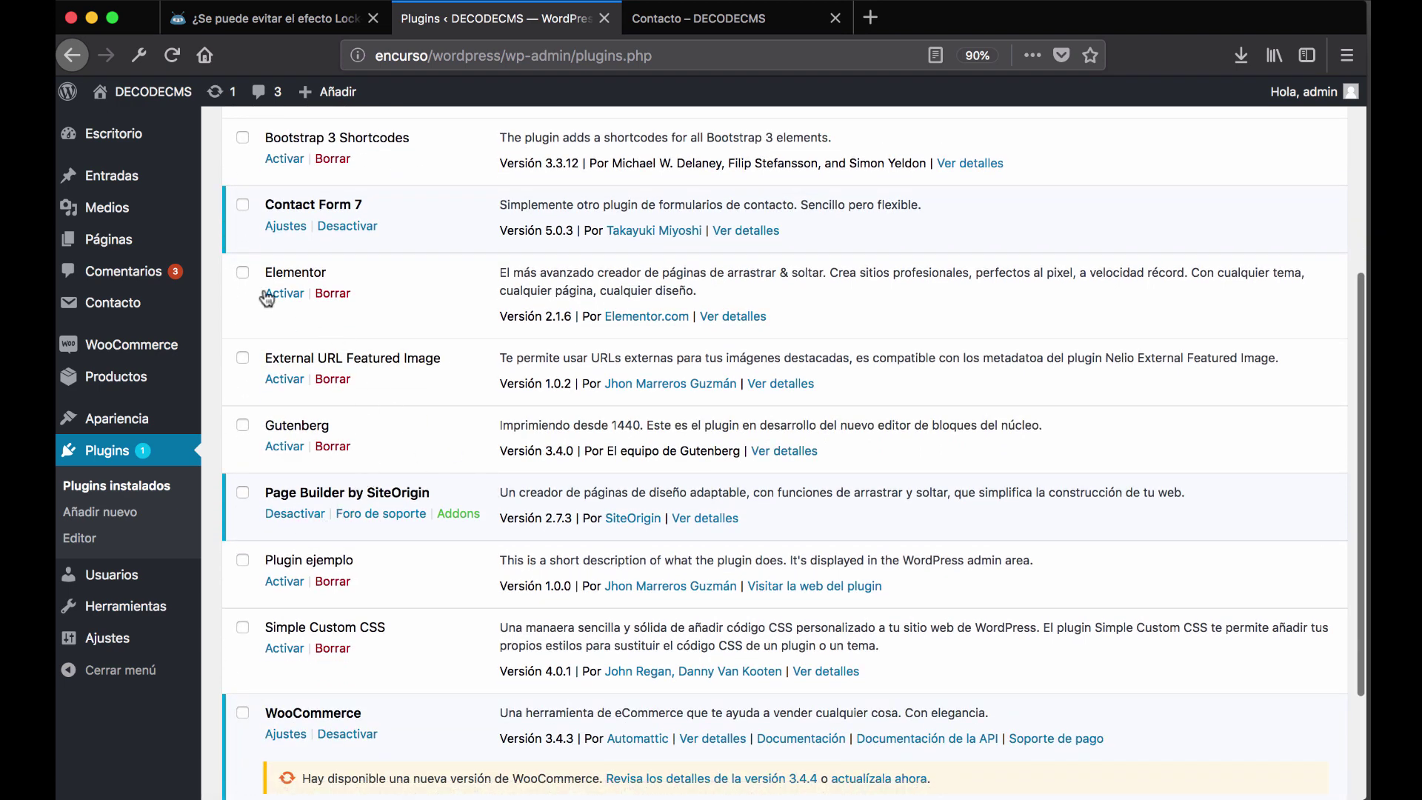
- Open the ¡Hola mundo! post for editing from the list of all posts to inspect its page builder layout
{"action": "mouse_move", "coordinate": [161, 176]}
{"action": "left_click", "coordinate": [237, 179]}
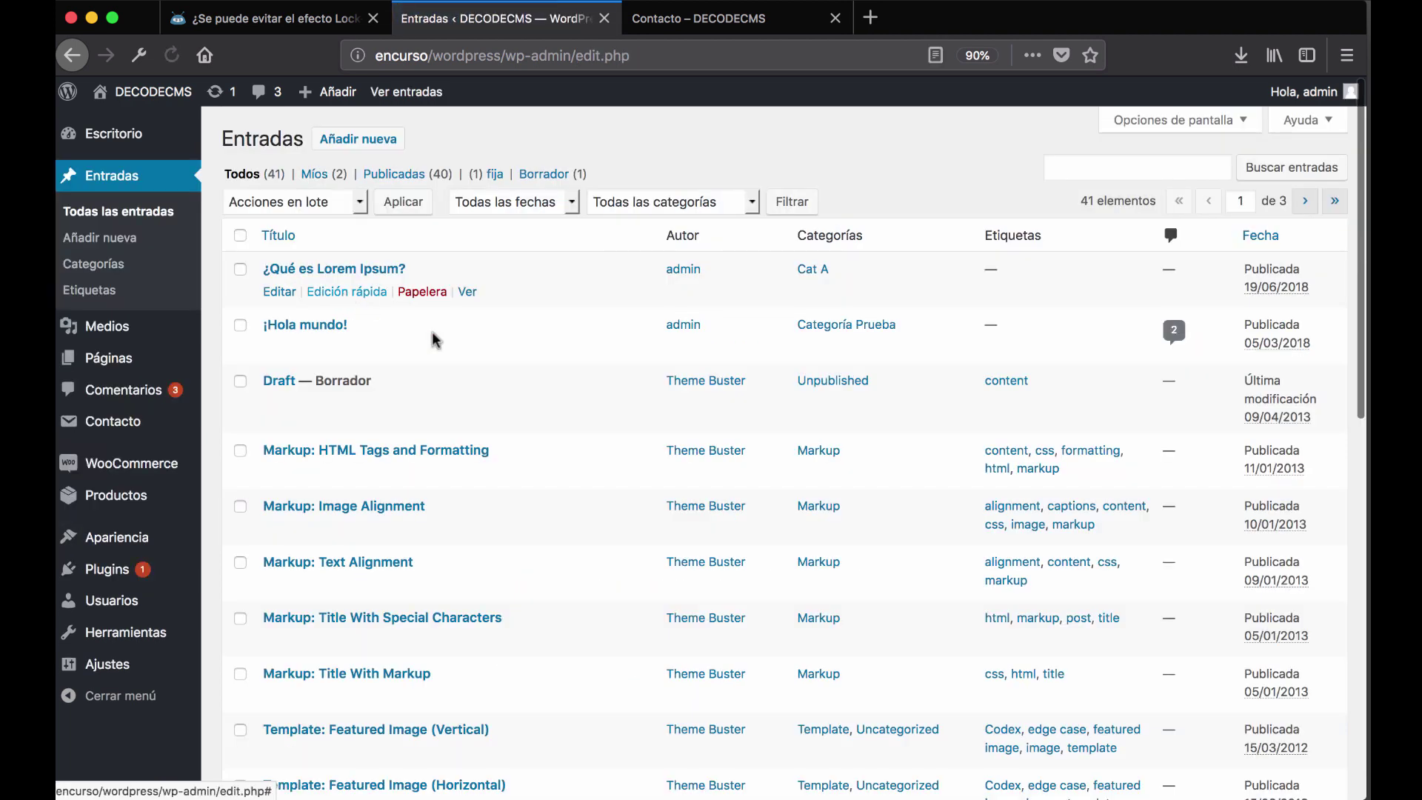
{"action": "scroll", "coordinate": [529, 429], "scroll_direction": "down", "scroll_amount": 2}
{"action": "scroll", "coordinate": [529, 429], "scroll_direction": "up", "scroll_amount": 1}
{"action": "scroll", "coordinate": [529, 429], "scroll_direction": "up", "scroll_amount": 1}
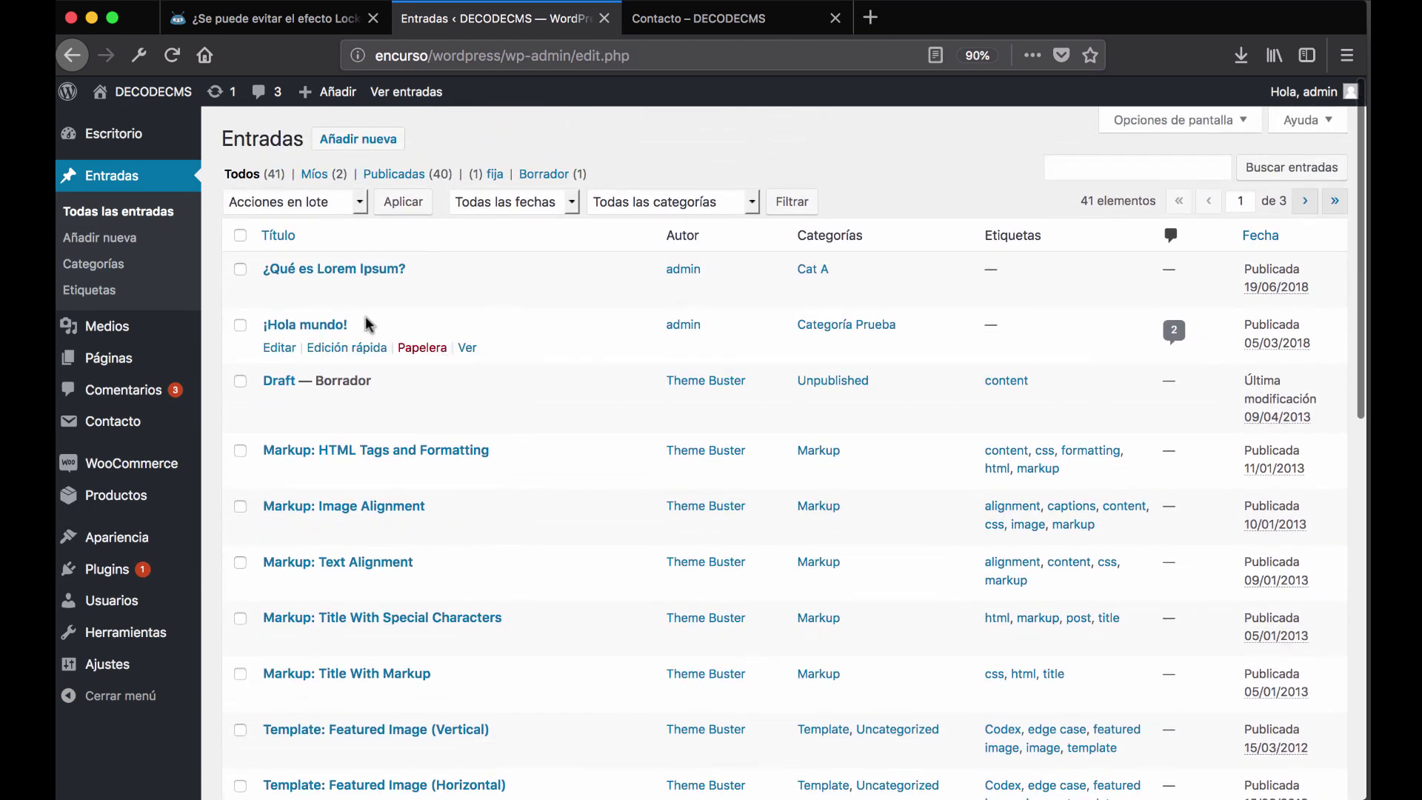
{"action": "left_click", "coordinate": [330, 330]}
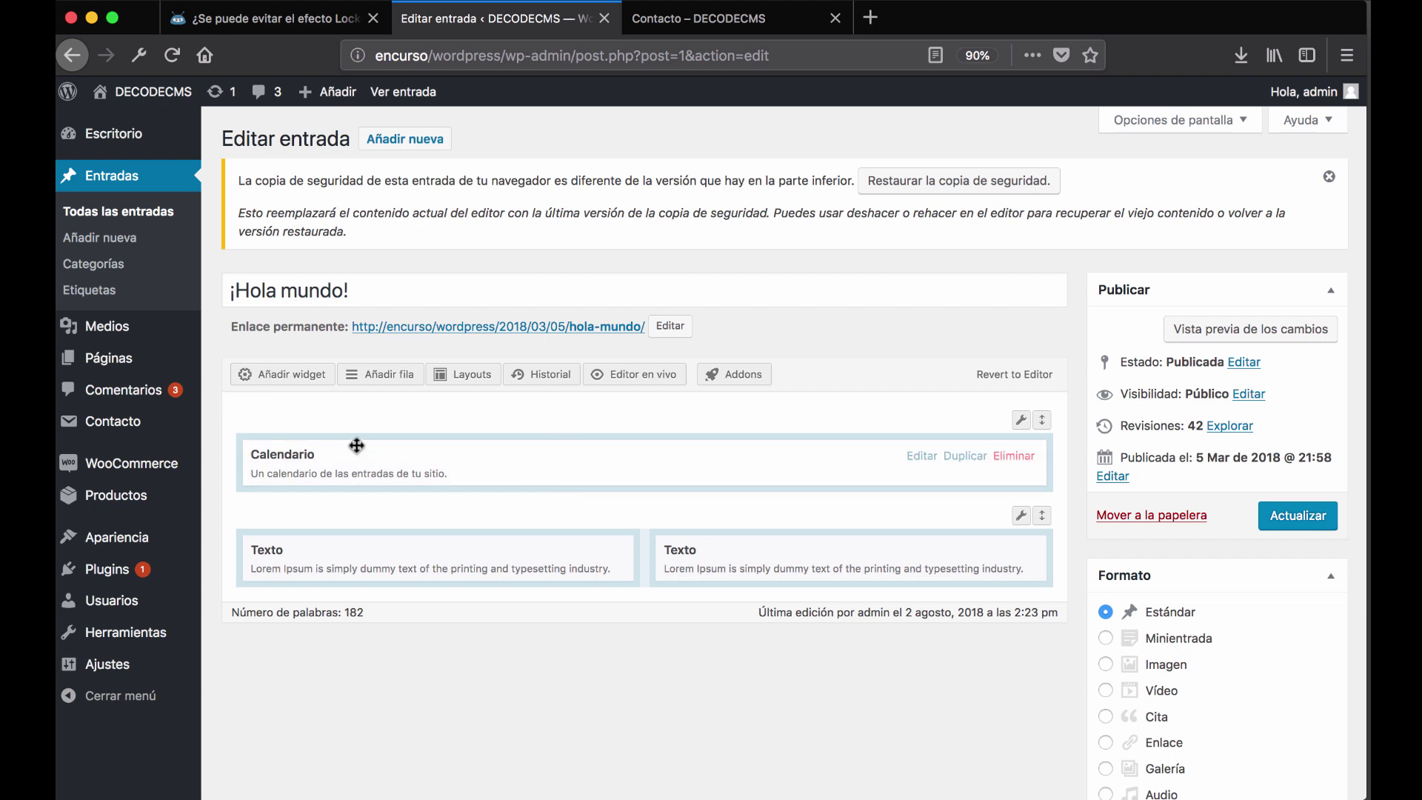
- Preview the ¡Hola mundo! post and compare its calendar and two text columns with the page builder layout
{"action": "left_click", "coordinate": [1212, 327]}
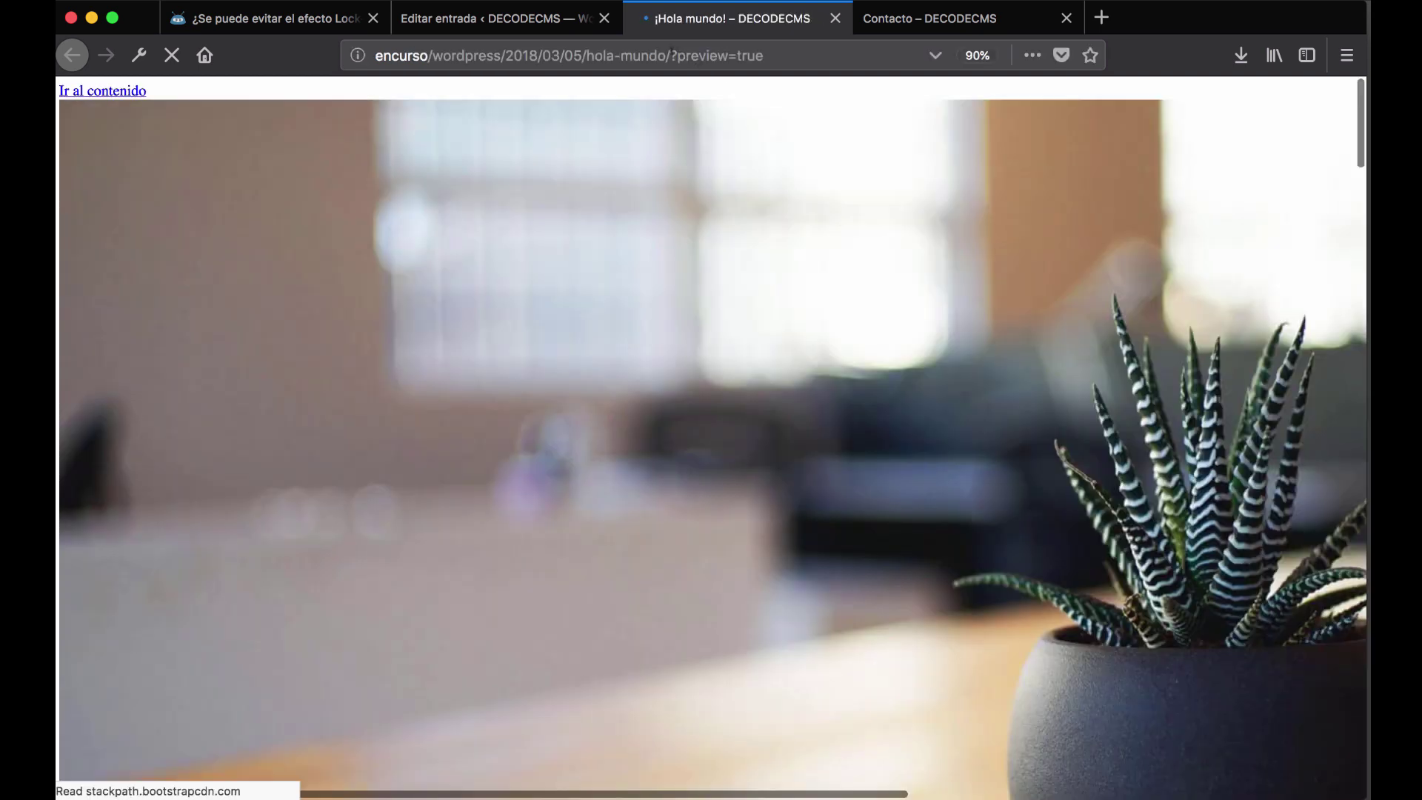
{"action": "scroll", "coordinate": [623, 370], "scroll_direction": "down", "scroll_amount": 10}
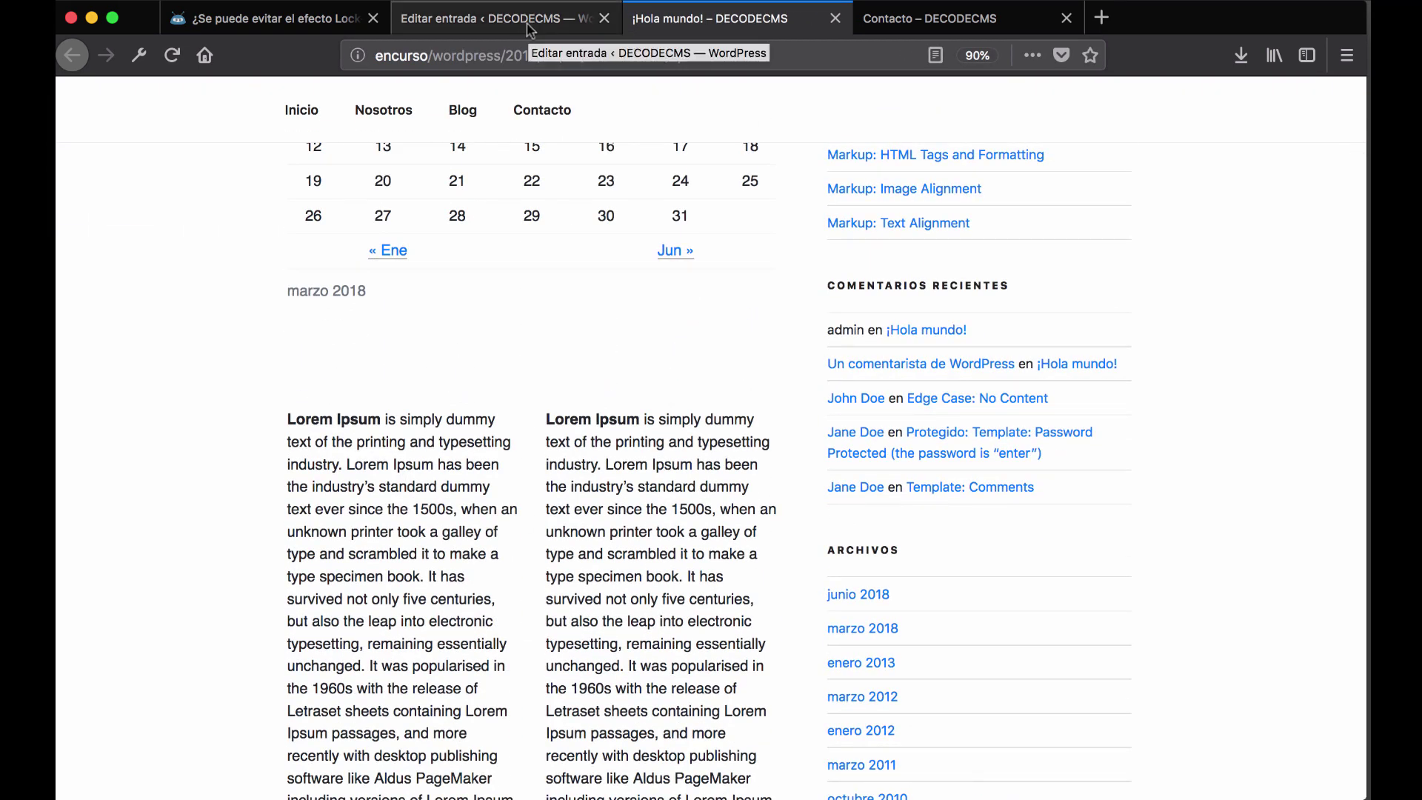
{"action": "left_click", "coordinate": [489, 18]}
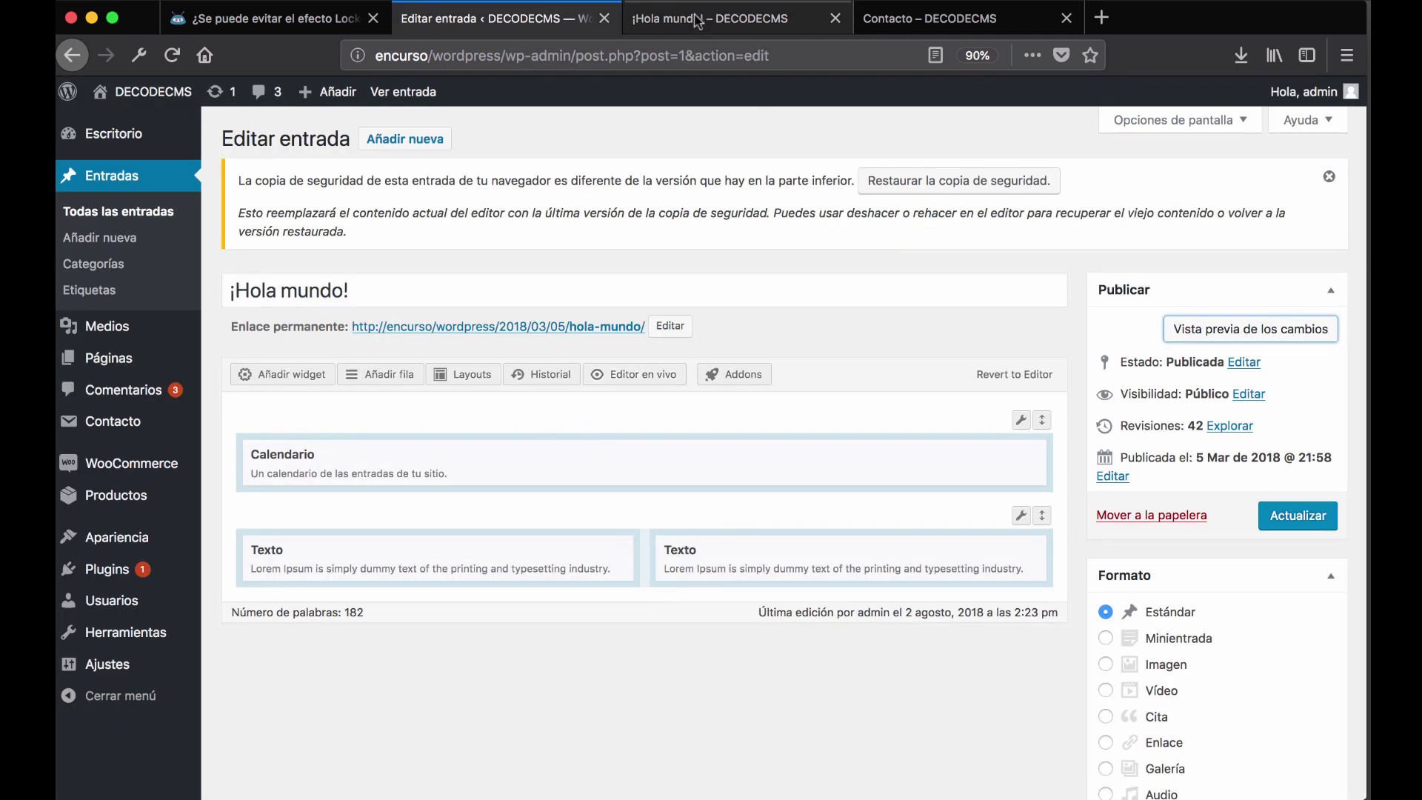
{"action": "left_click", "coordinate": [734, 18]}
{"action": "scroll", "coordinate": [763, 366], "scroll_direction": "up", "scroll_amount": 5}
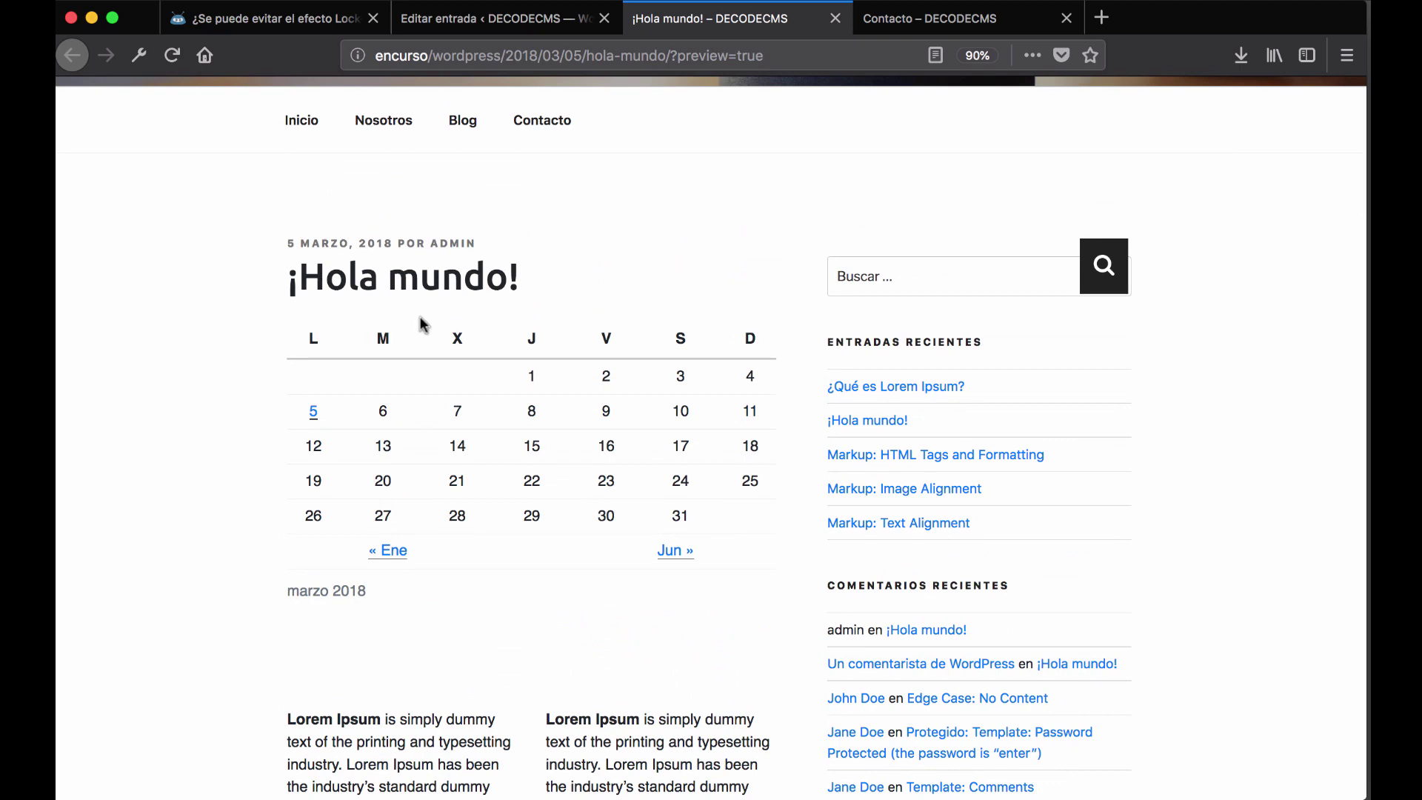
{"action": "scroll", "coordinate": [420, 317], "scroll_direction": "down", "scroll_amount": 6}
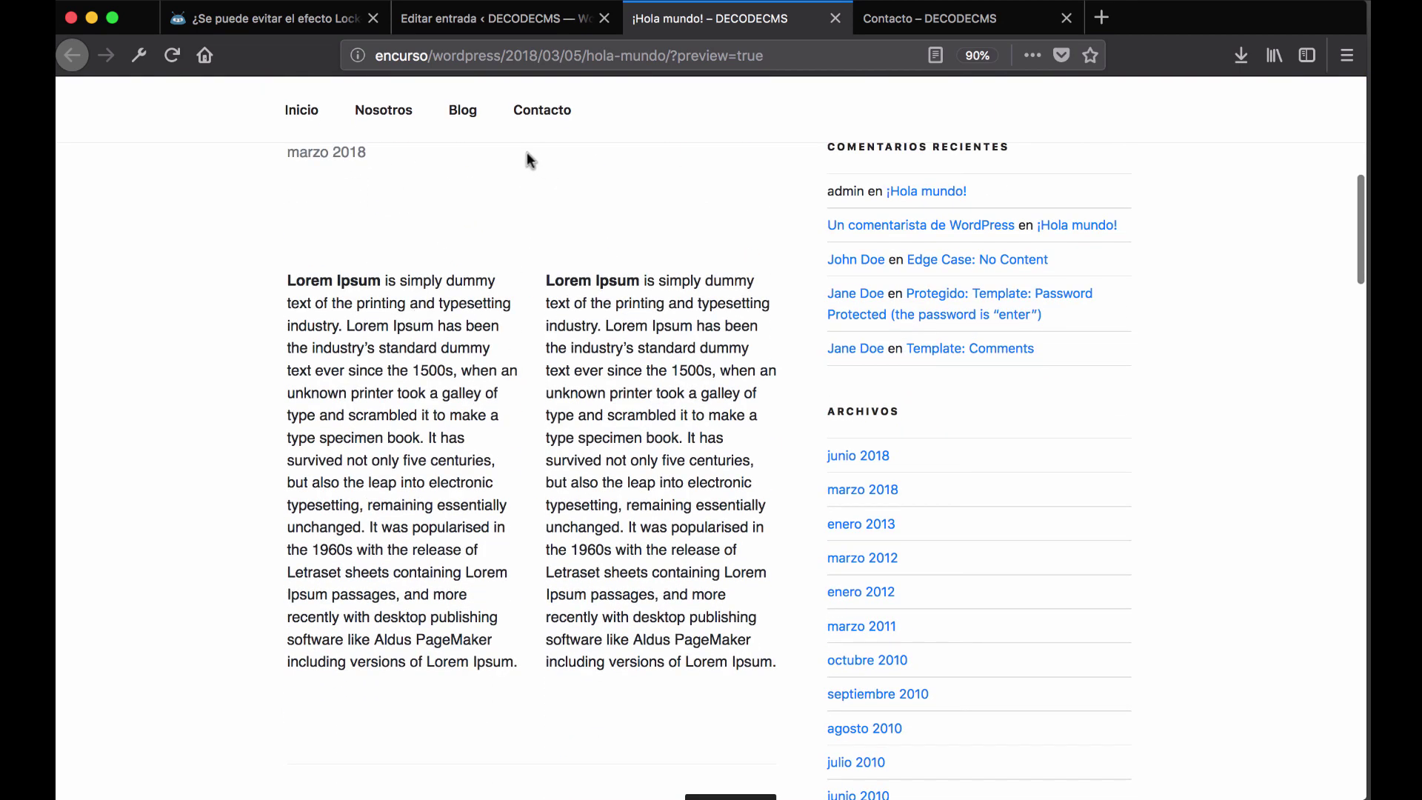
- Return to the ¡Hola mundo! editor and leave it for the list of all posts without saving
{"action": "left_click", "coordinate": [511, 18]}
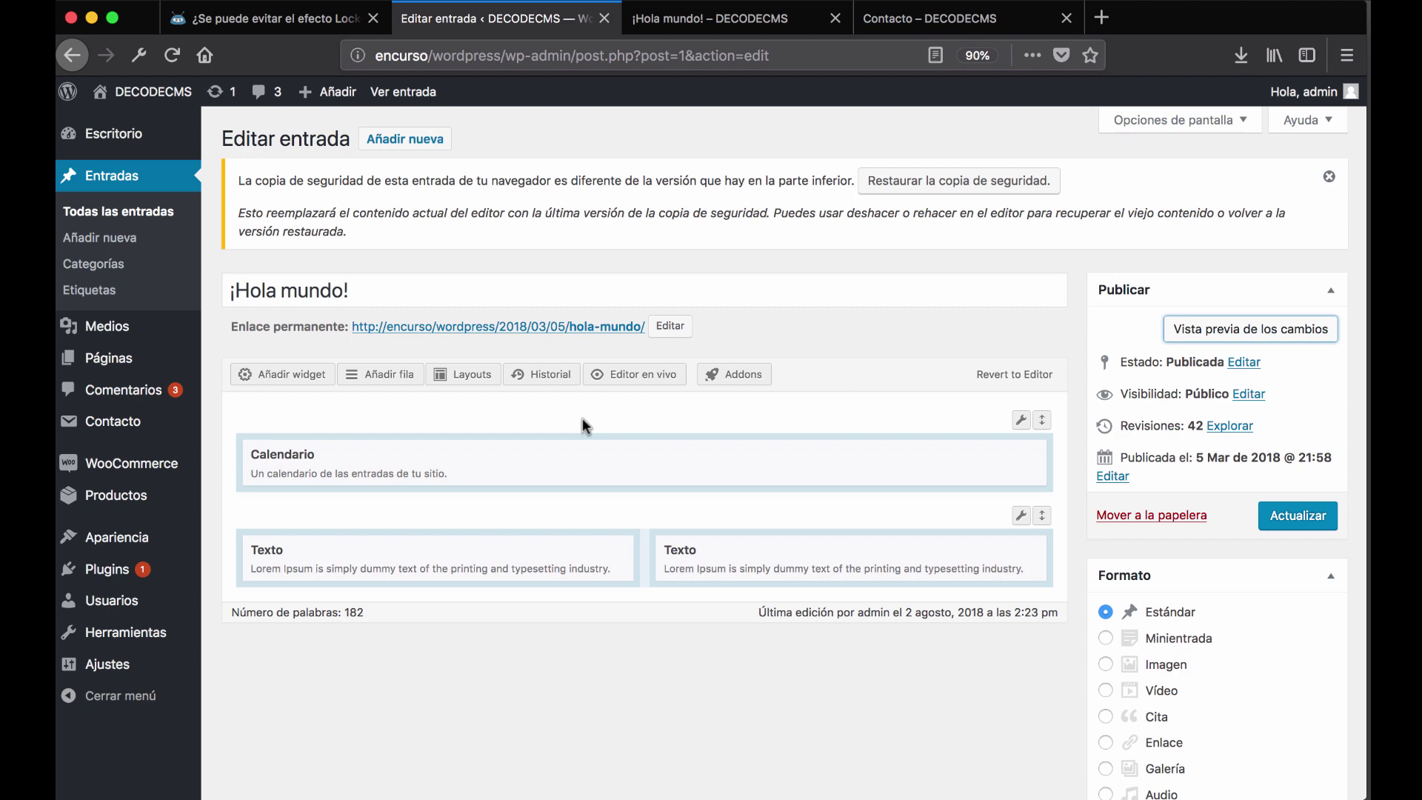
{"action": "left_click", "coordinate": [169, 214]}
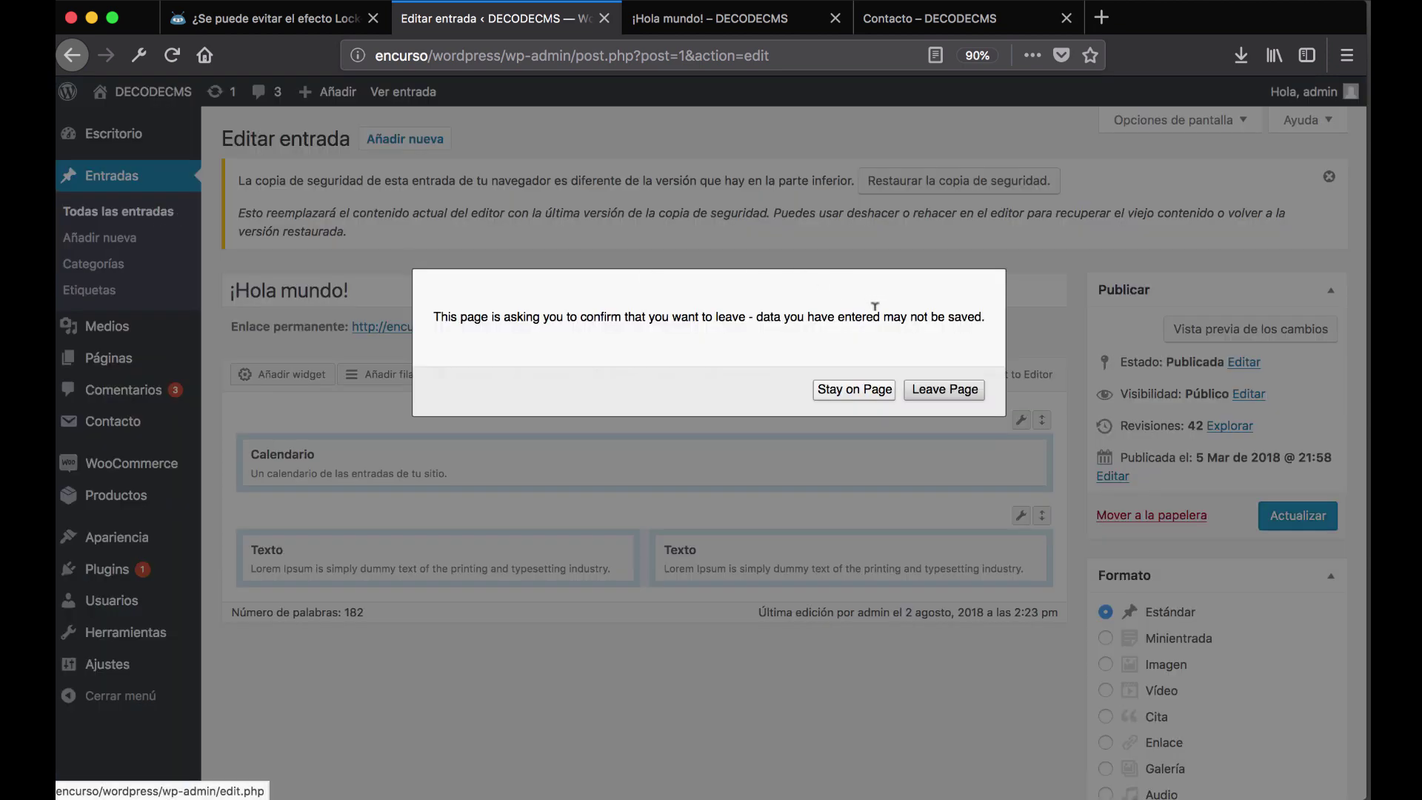
{"action": "left_click", "coordinate": [936, 379]}
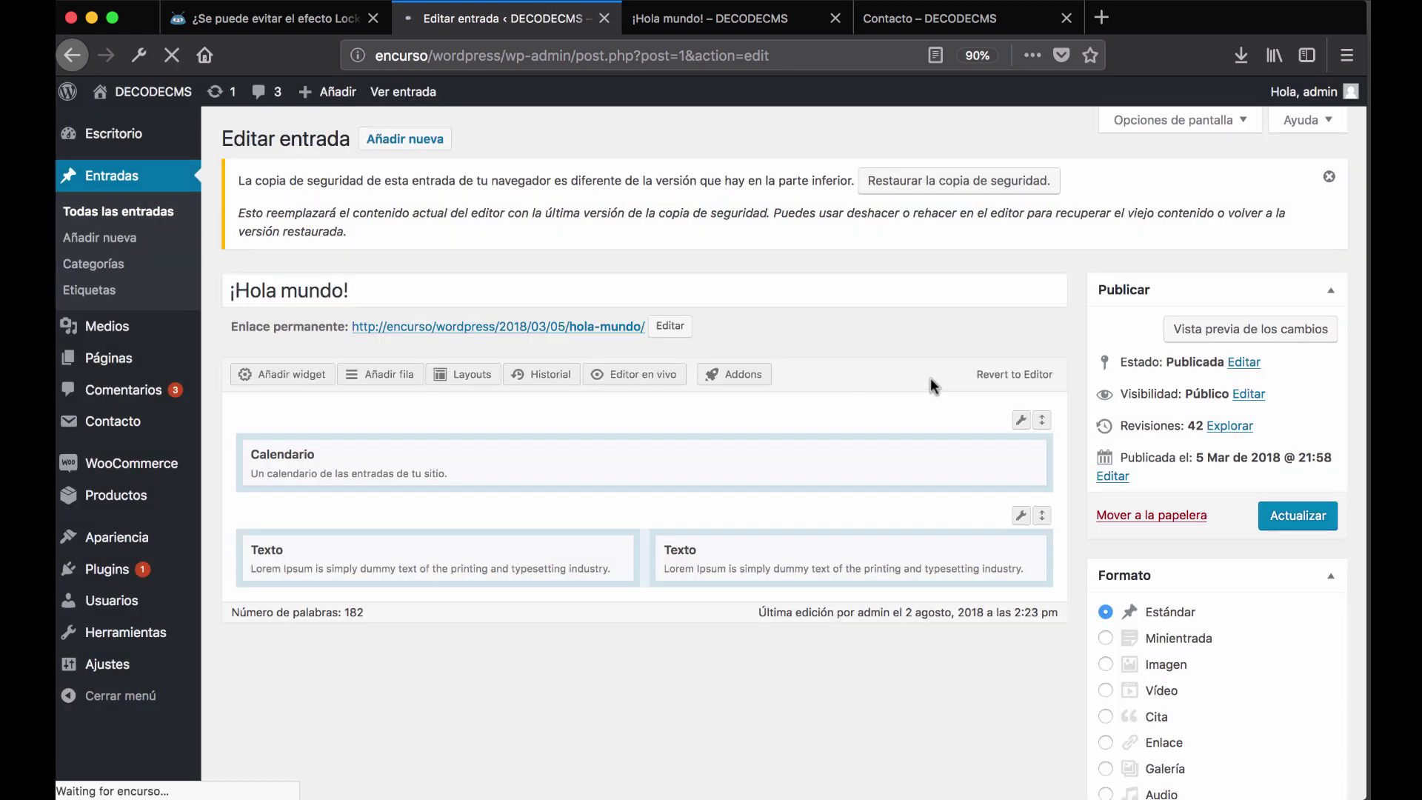